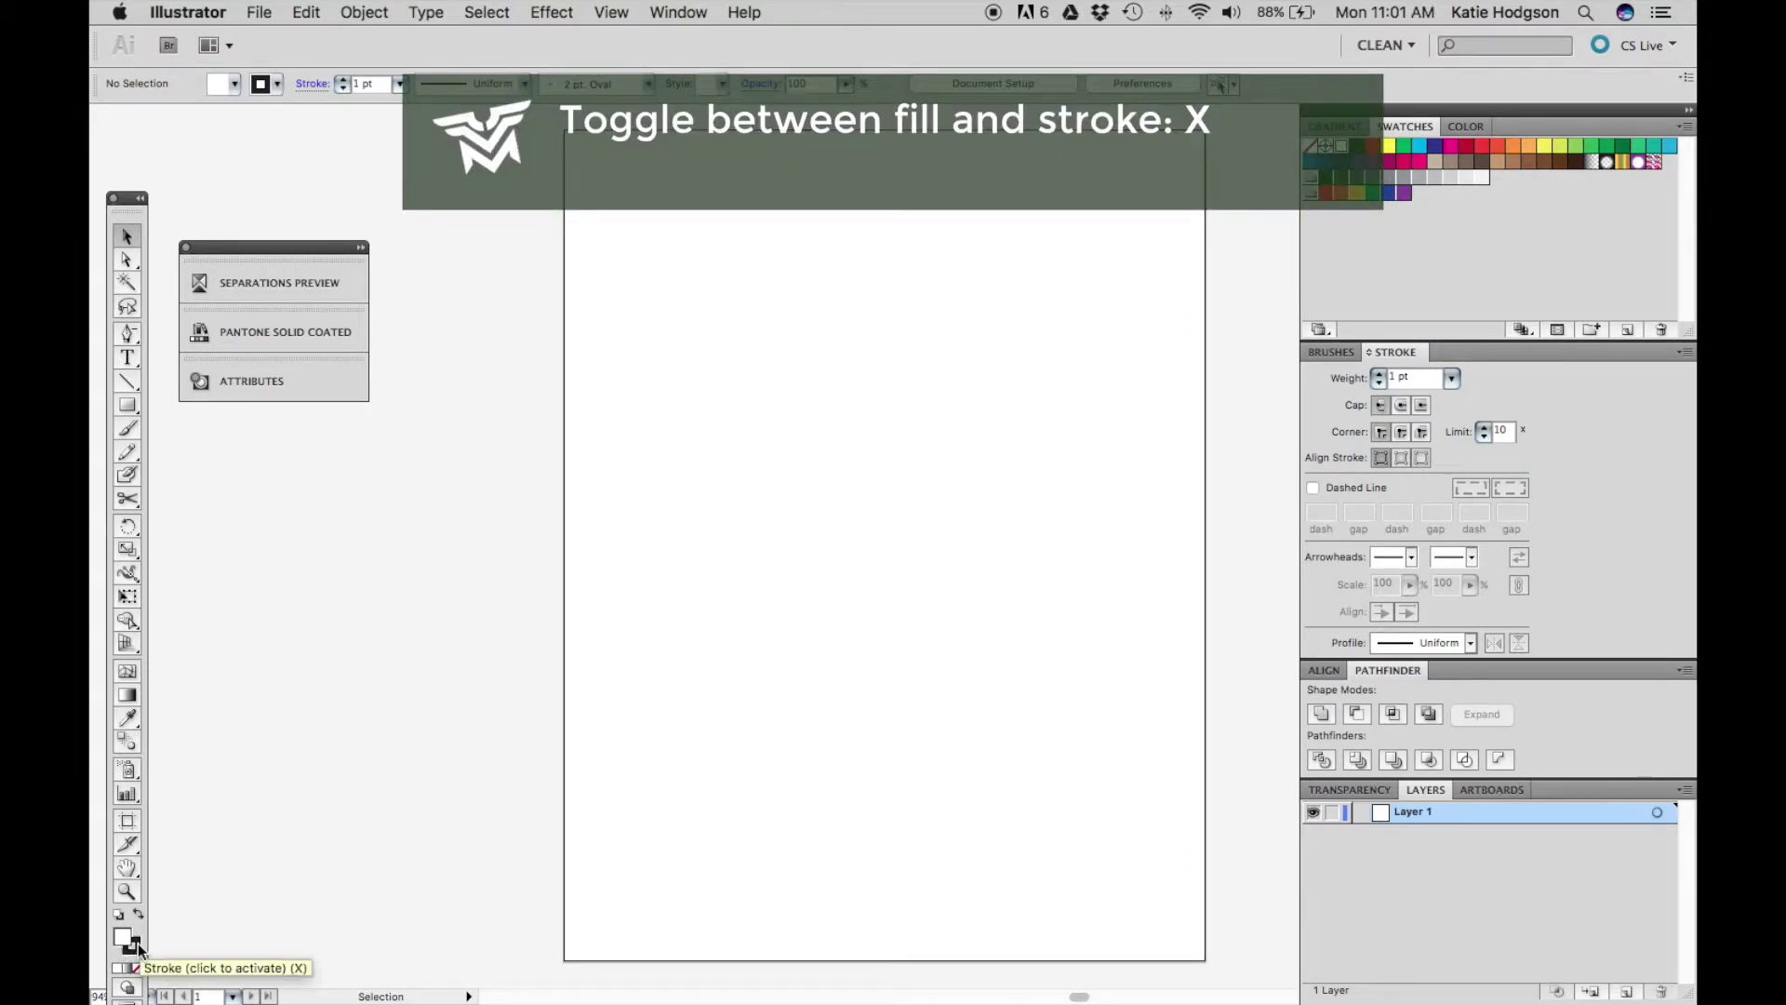
Set the default fill to None and the stroke to the Registration swatch
left_click(1309, 146)
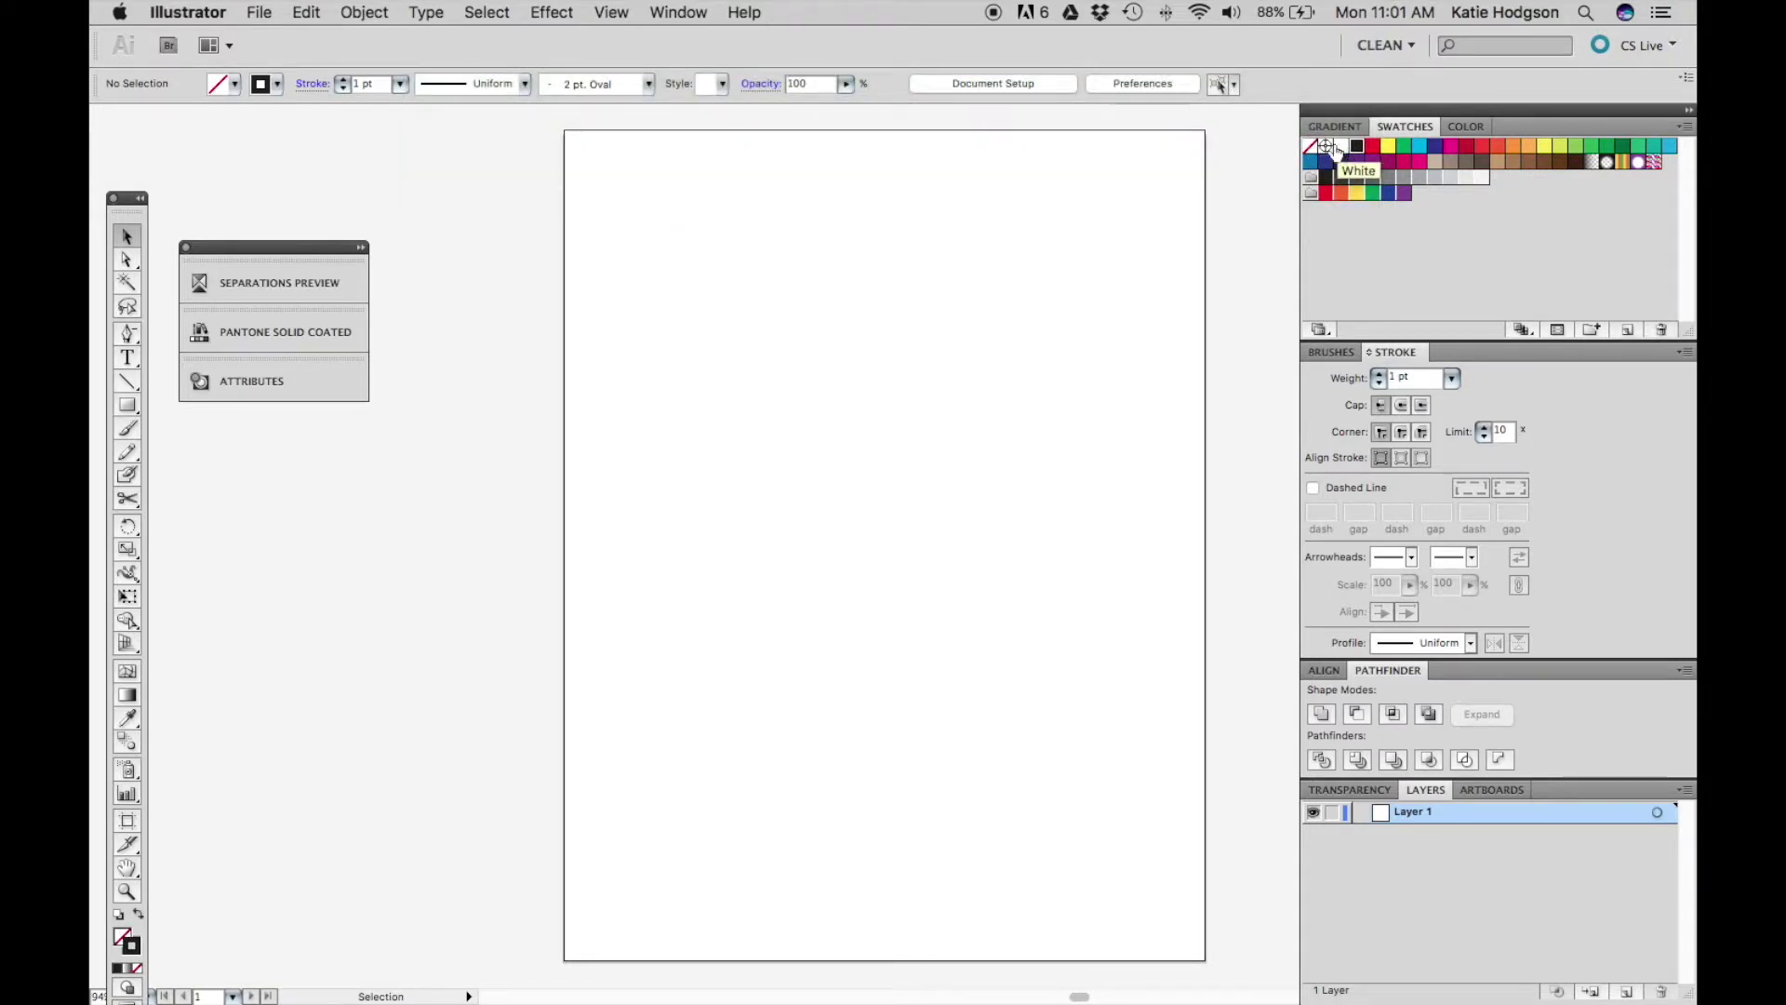
left_click(1325, 147)
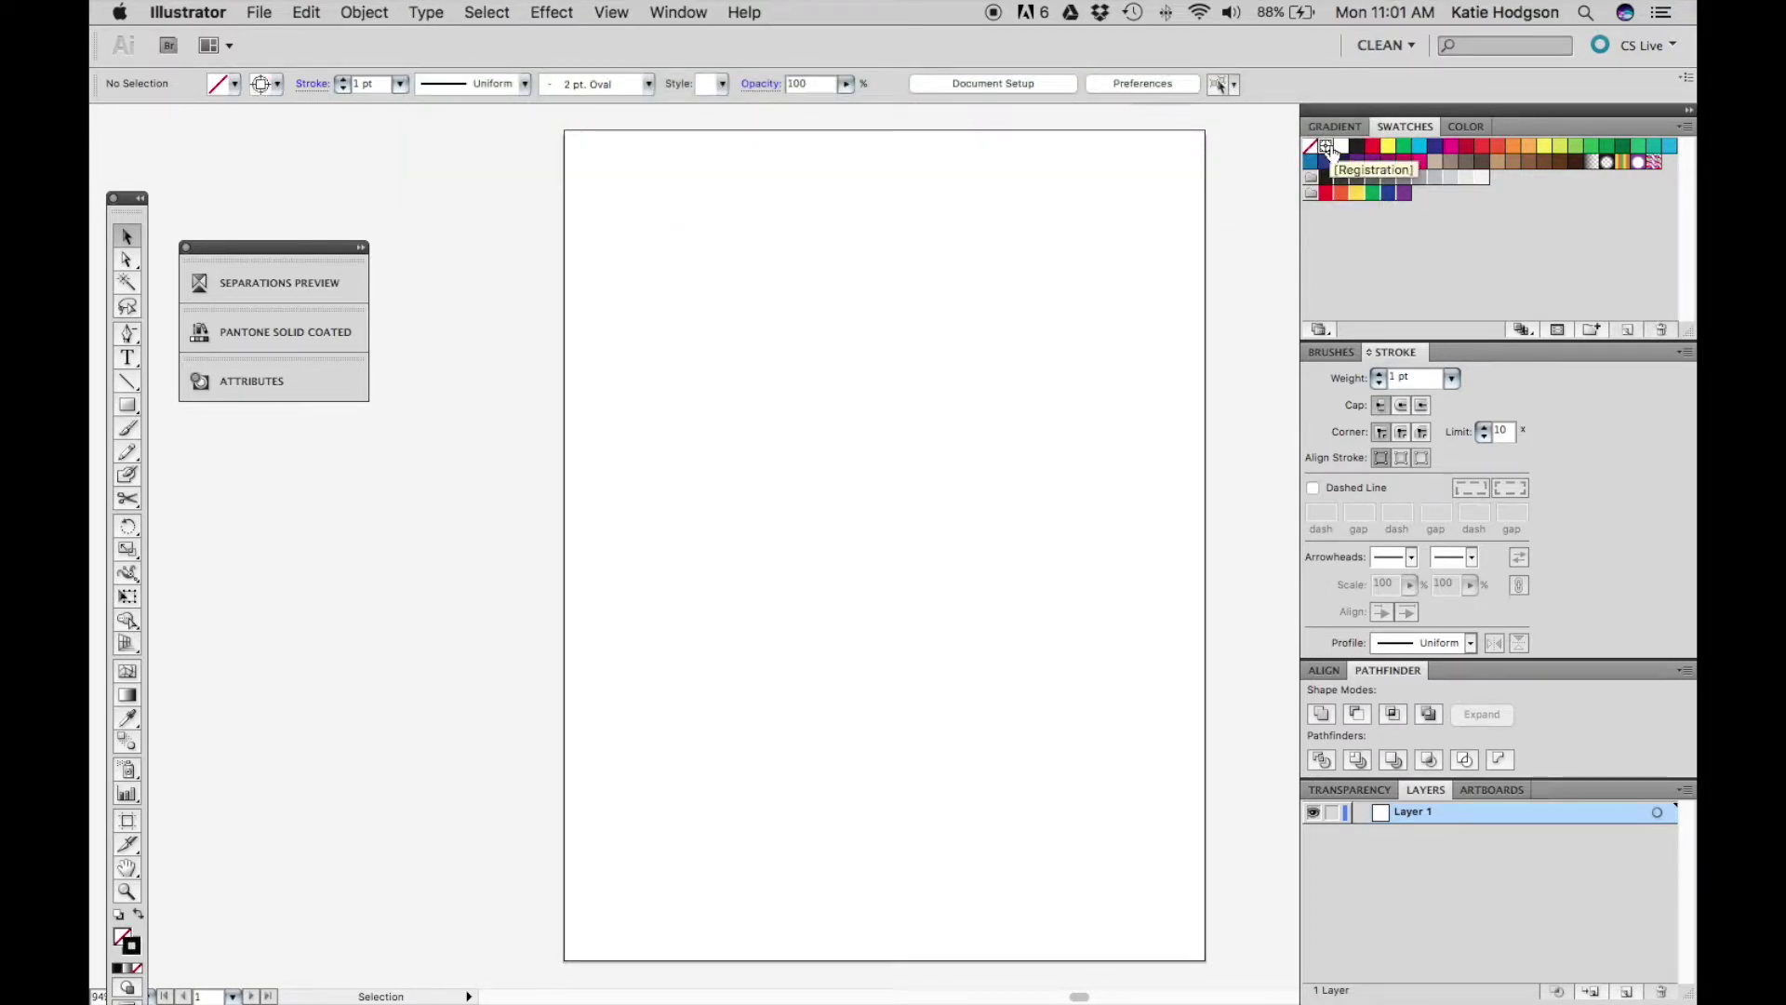
key("super+k")
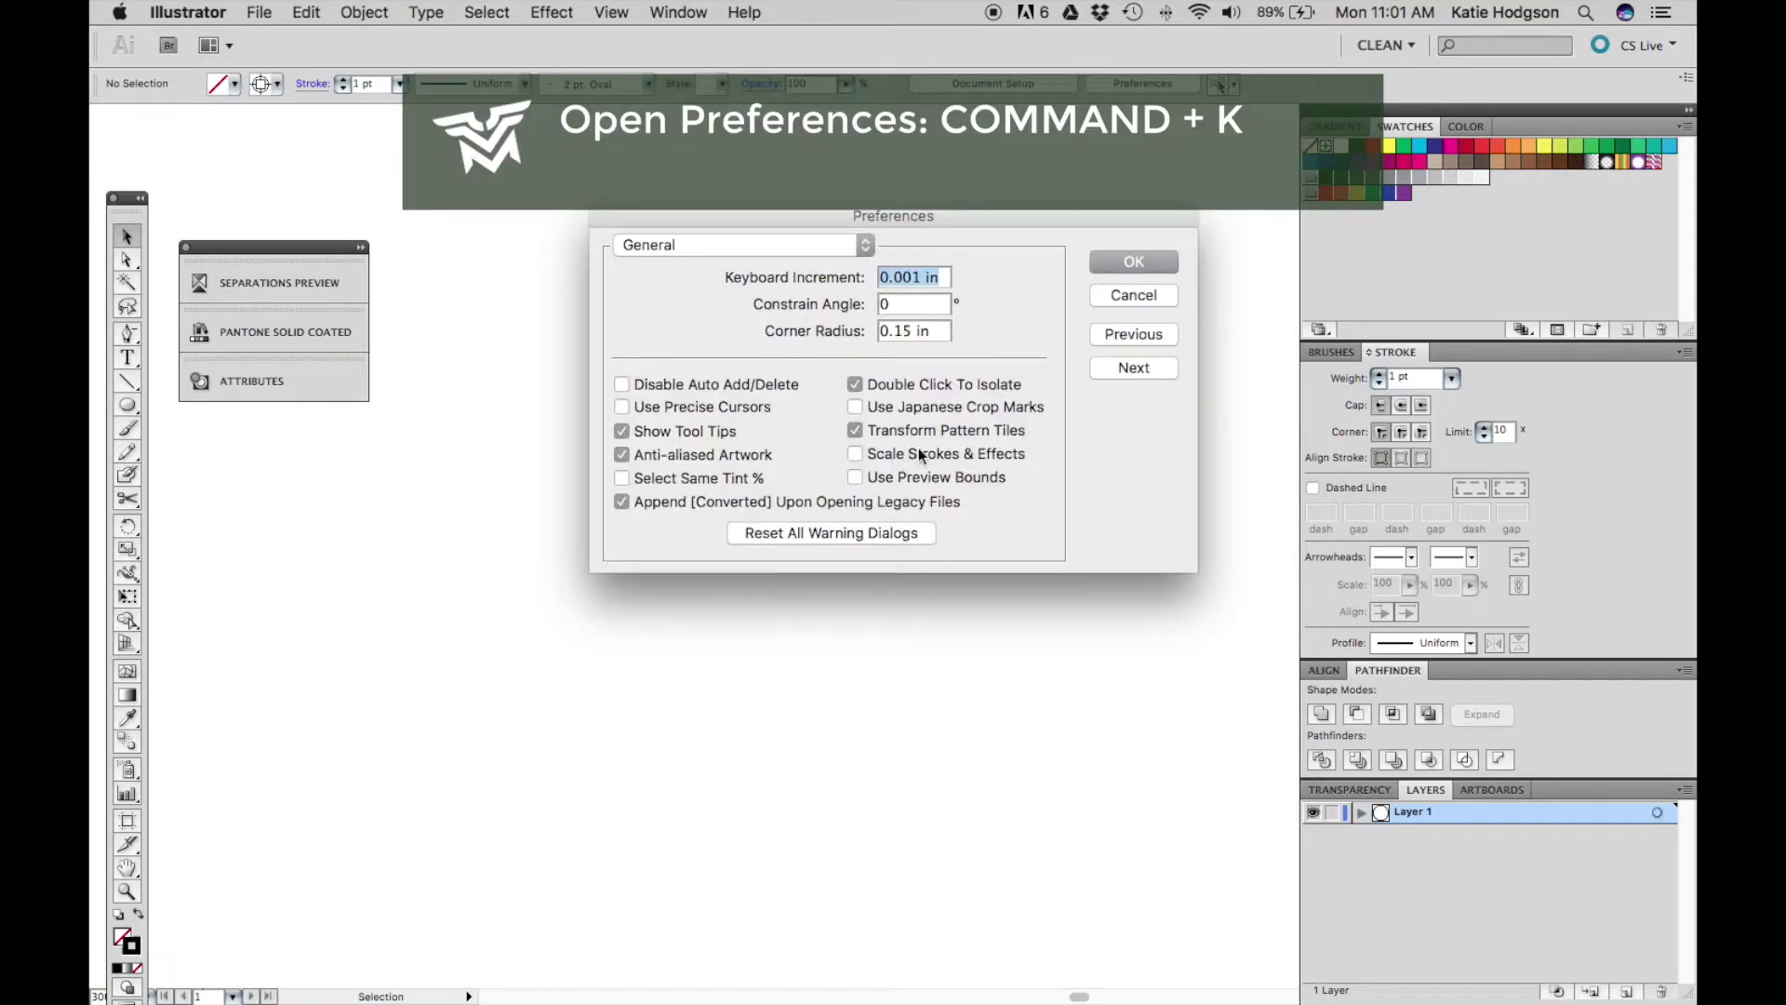
Draw a small outlined circle near the page's upper centre with the Ellipse tool
key("Escape")
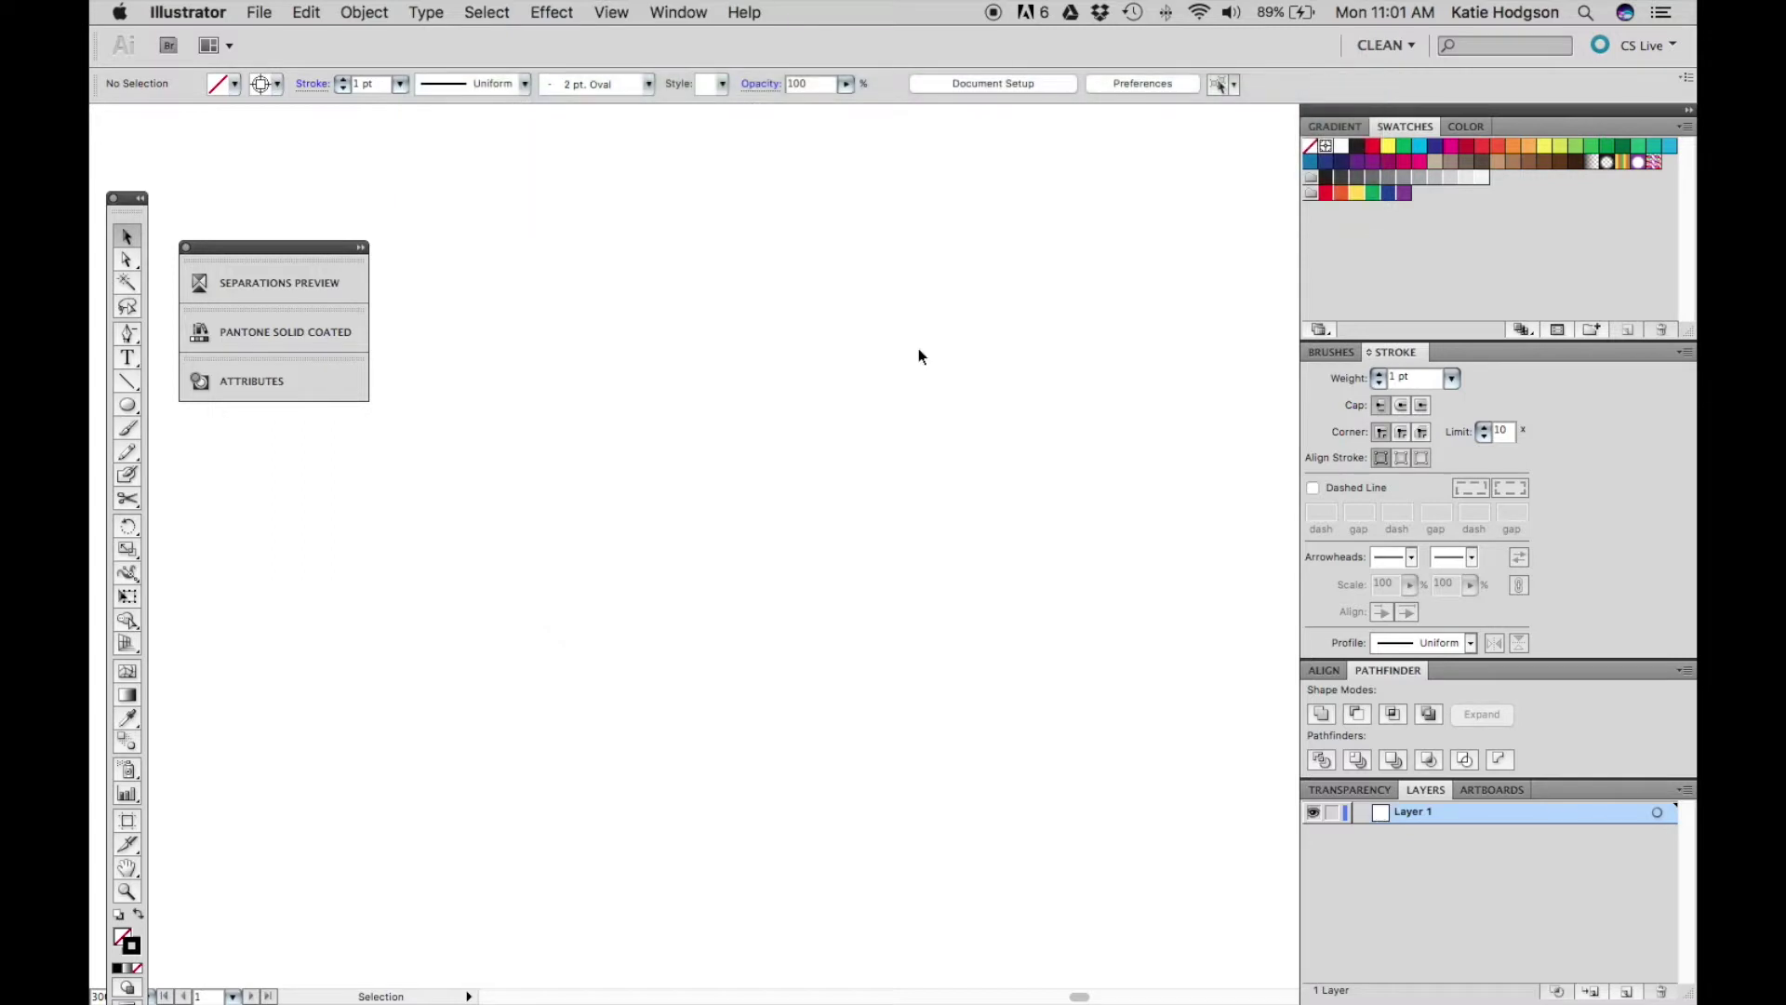
key("l")
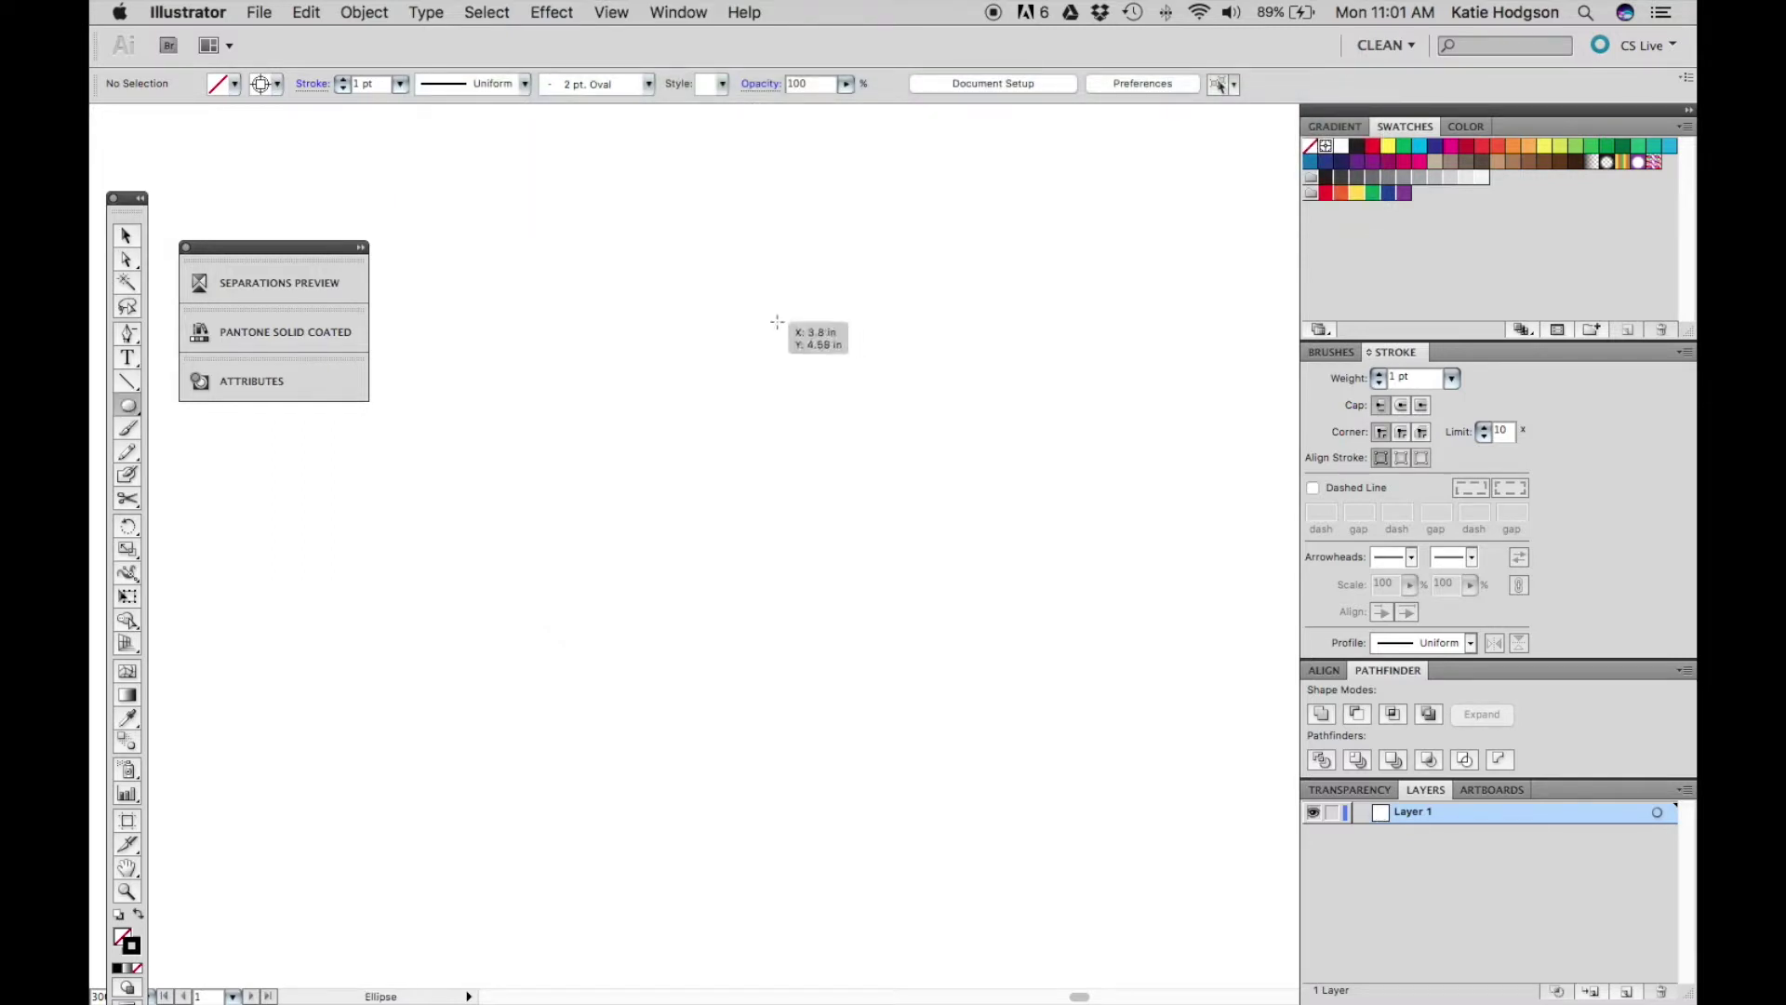
left_click_drag(777, 322, 825, 374)
key("v")
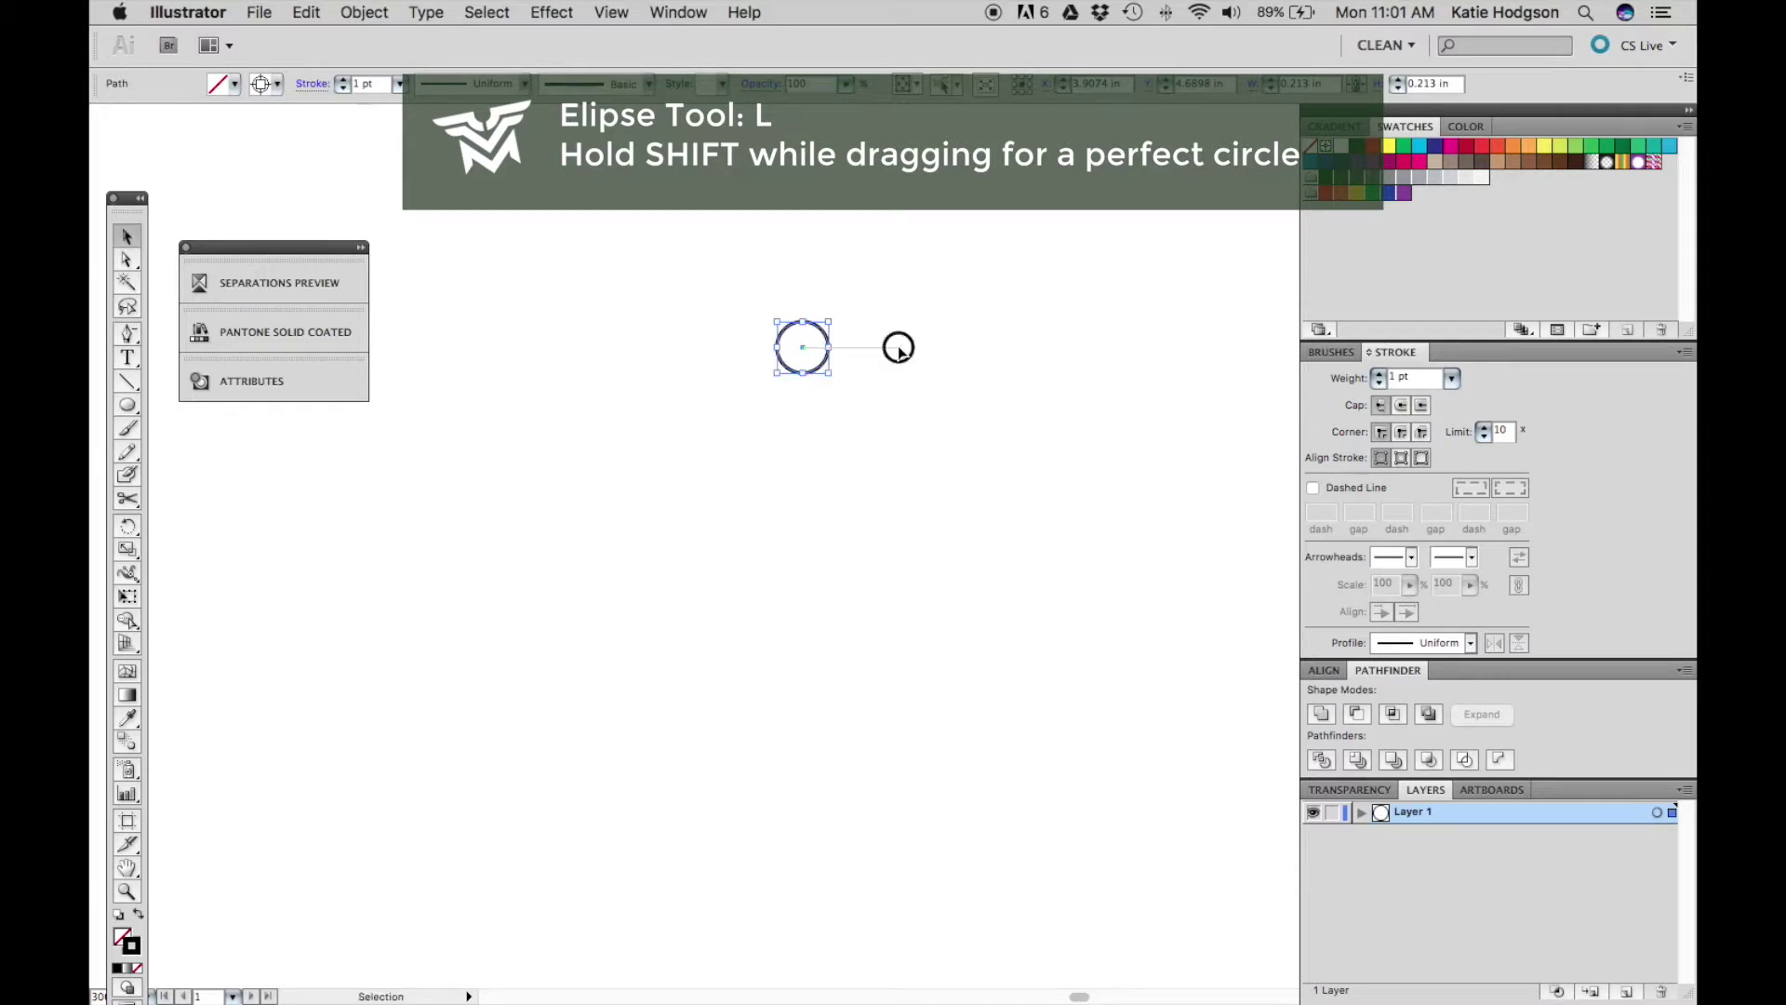
left_click(898, 348)
Draw a short vertical Pen line and move it right beside the circle
key("p")
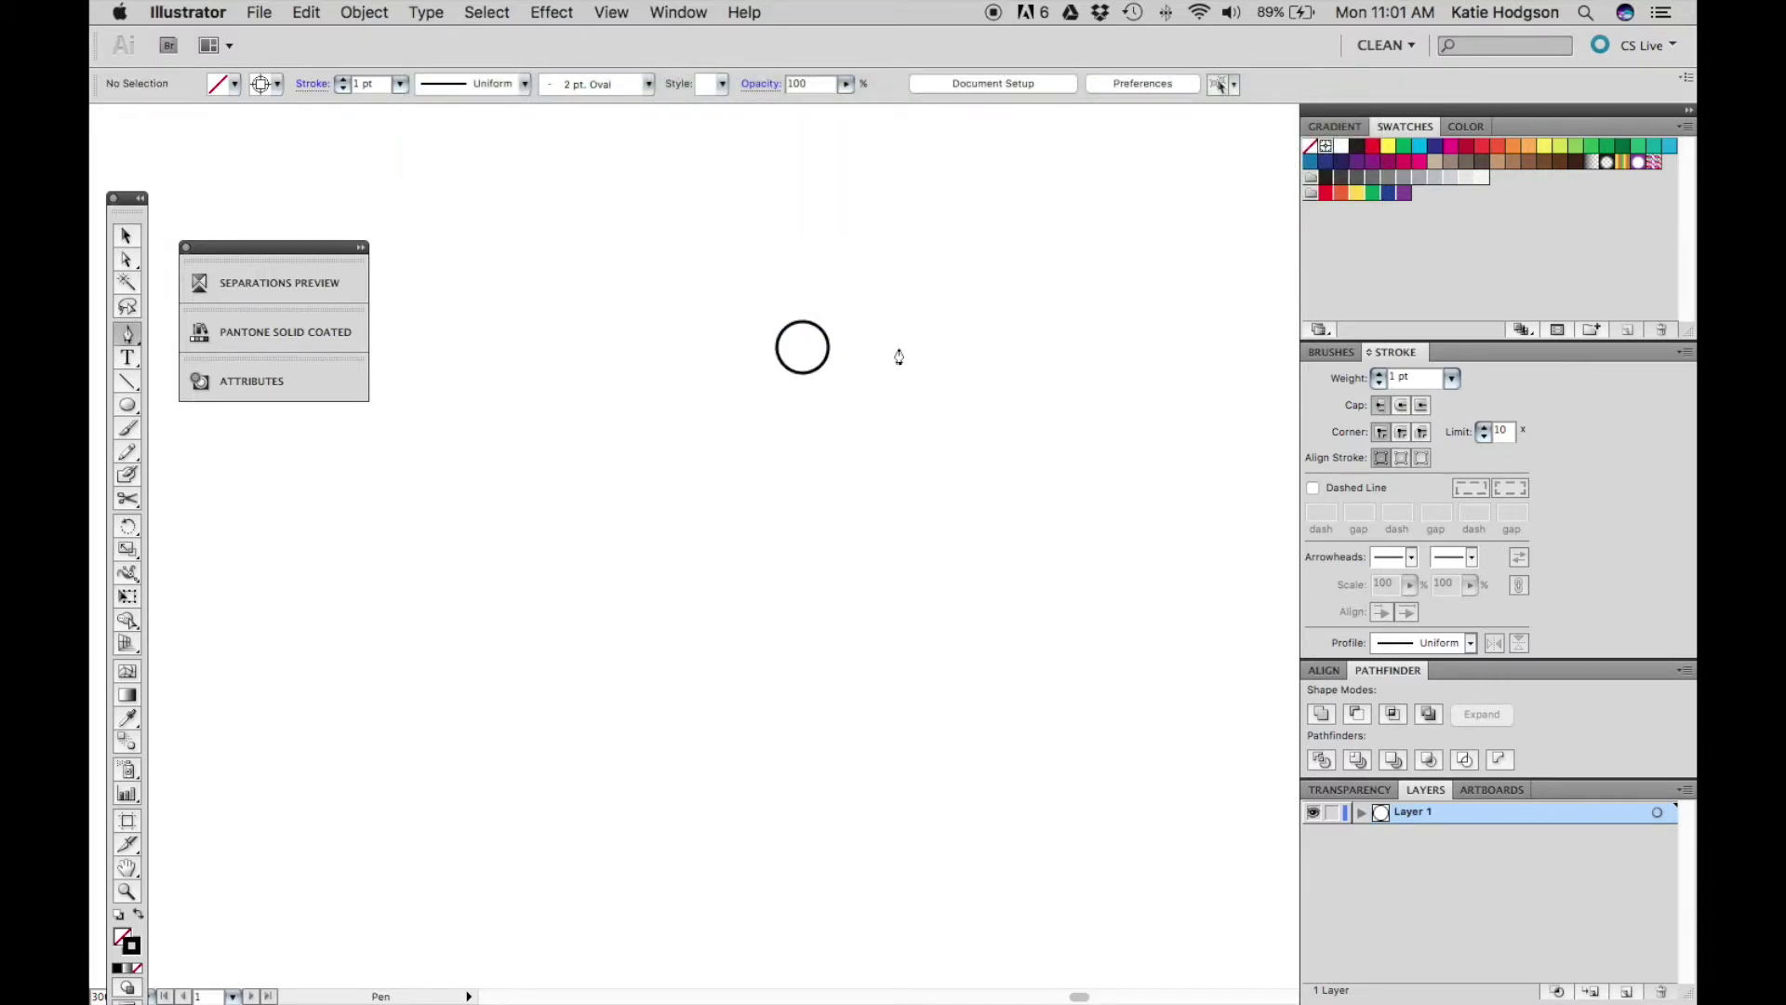
left_click(902, 300)
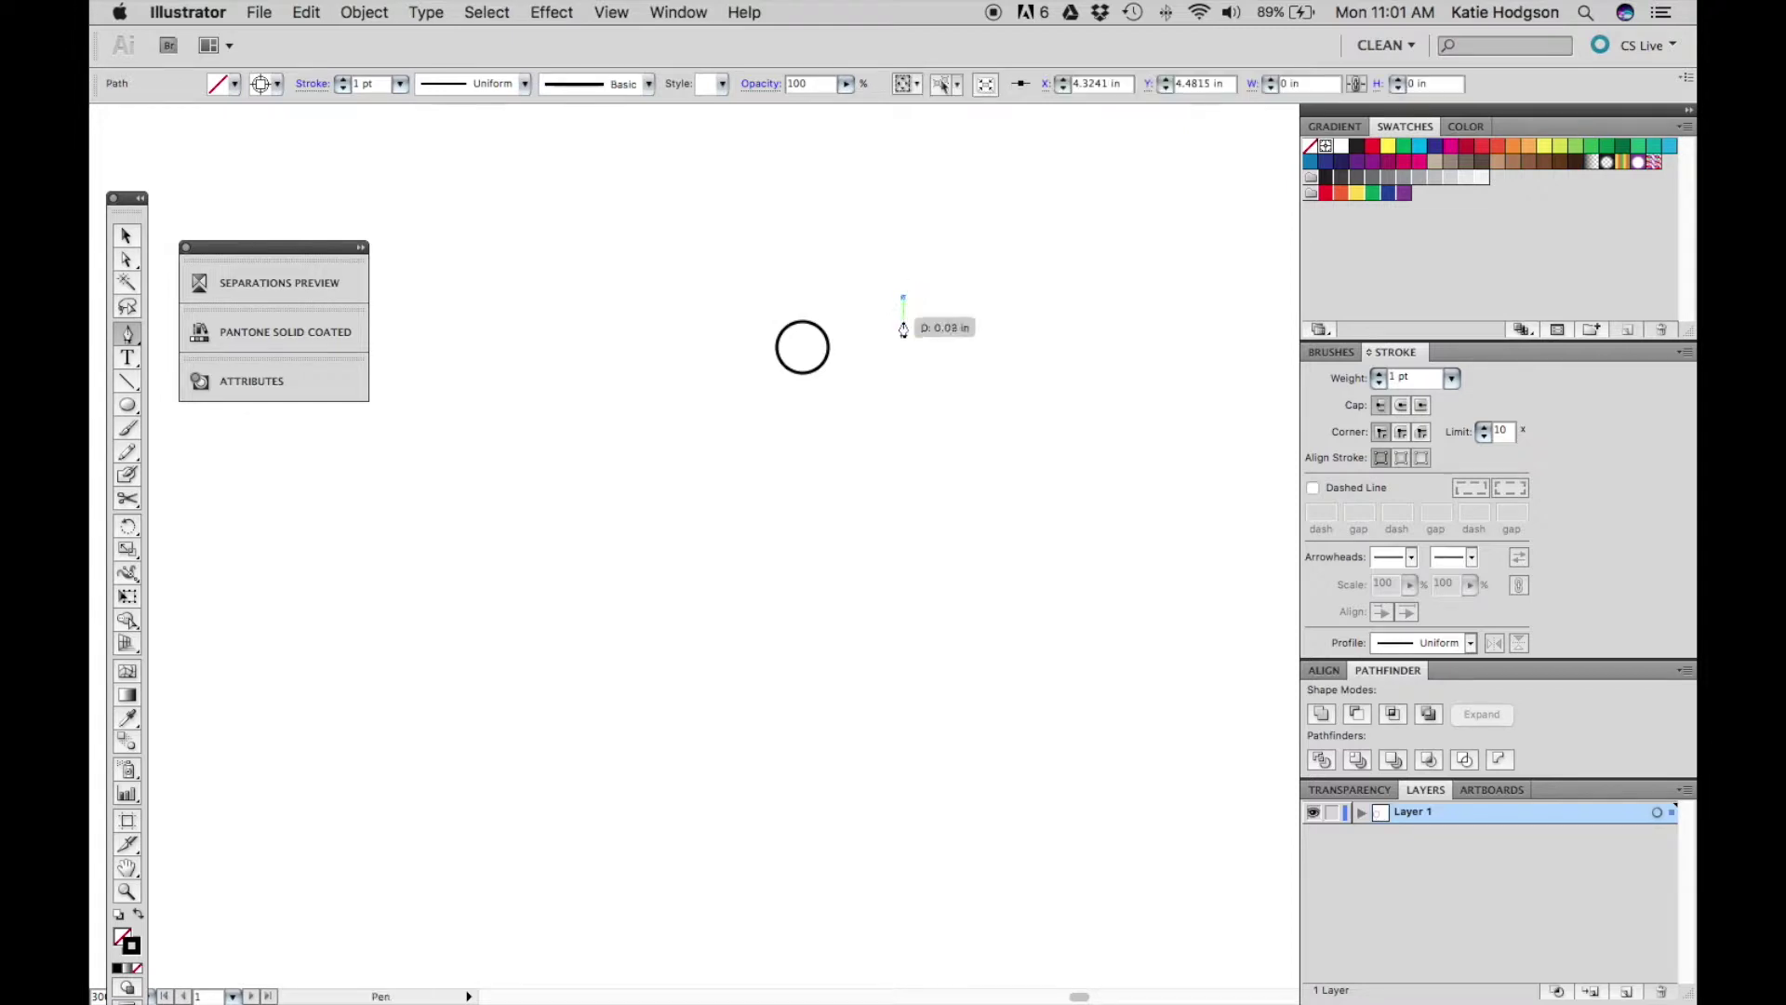
left_click(903, 346, "shift")
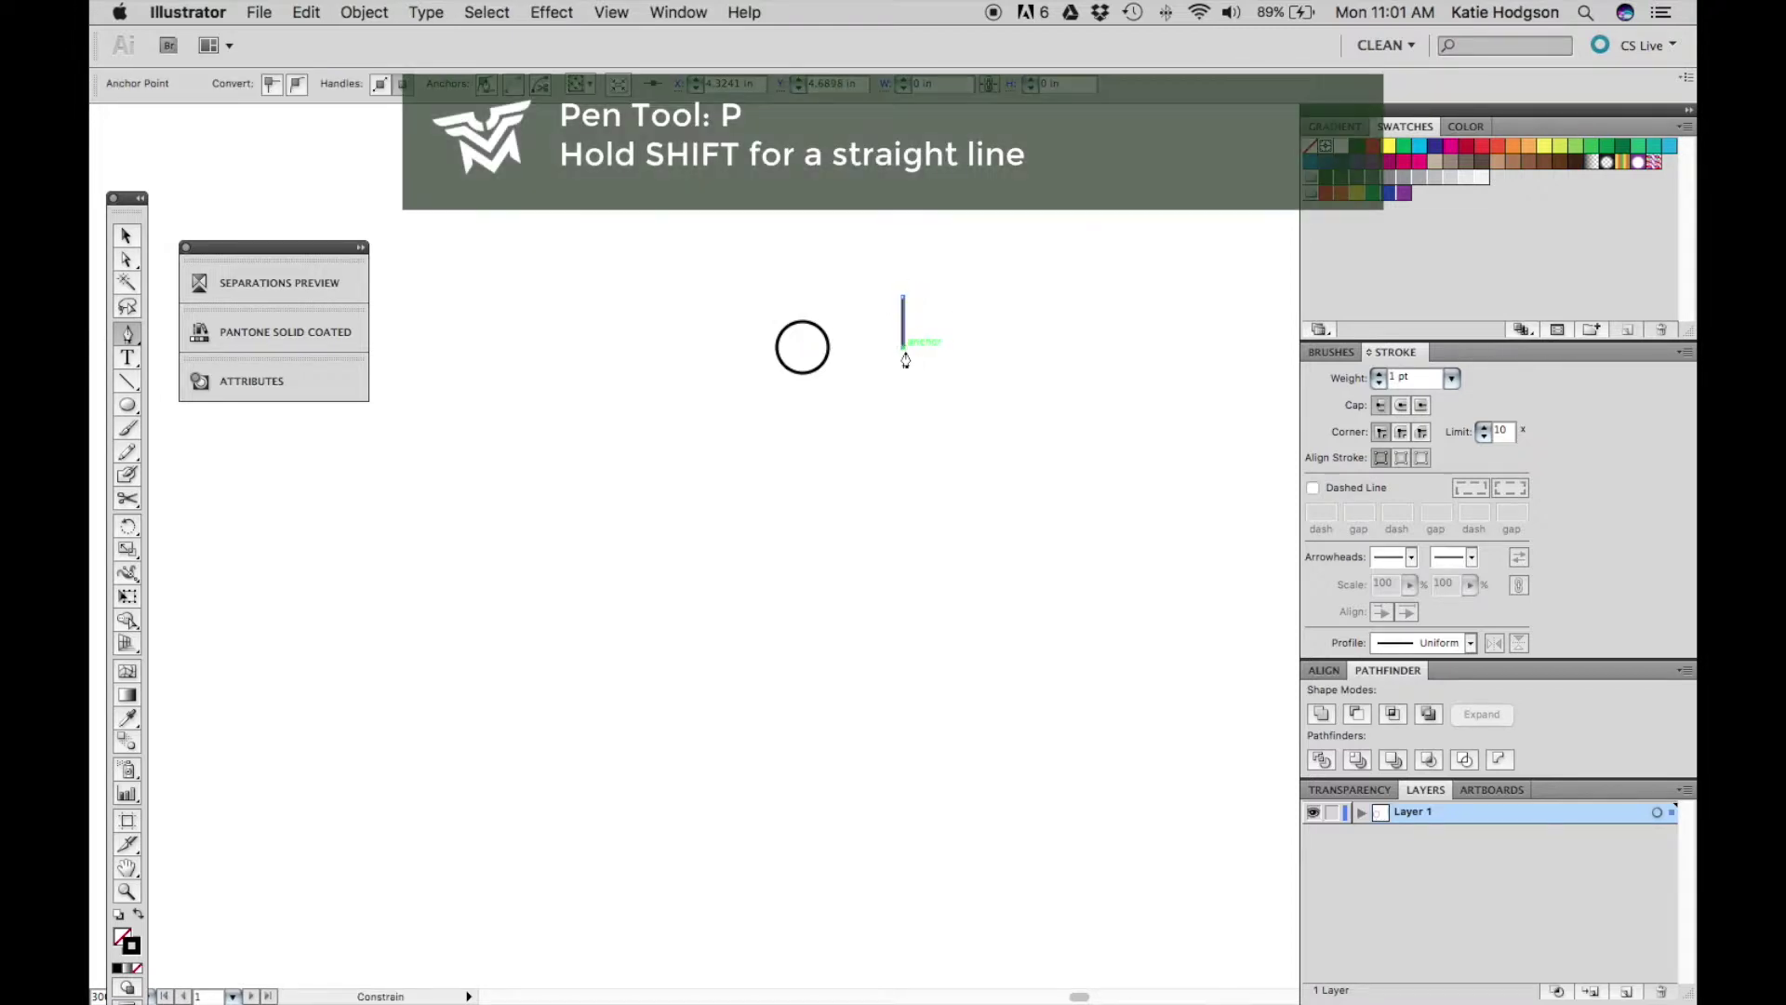
key("super+z")
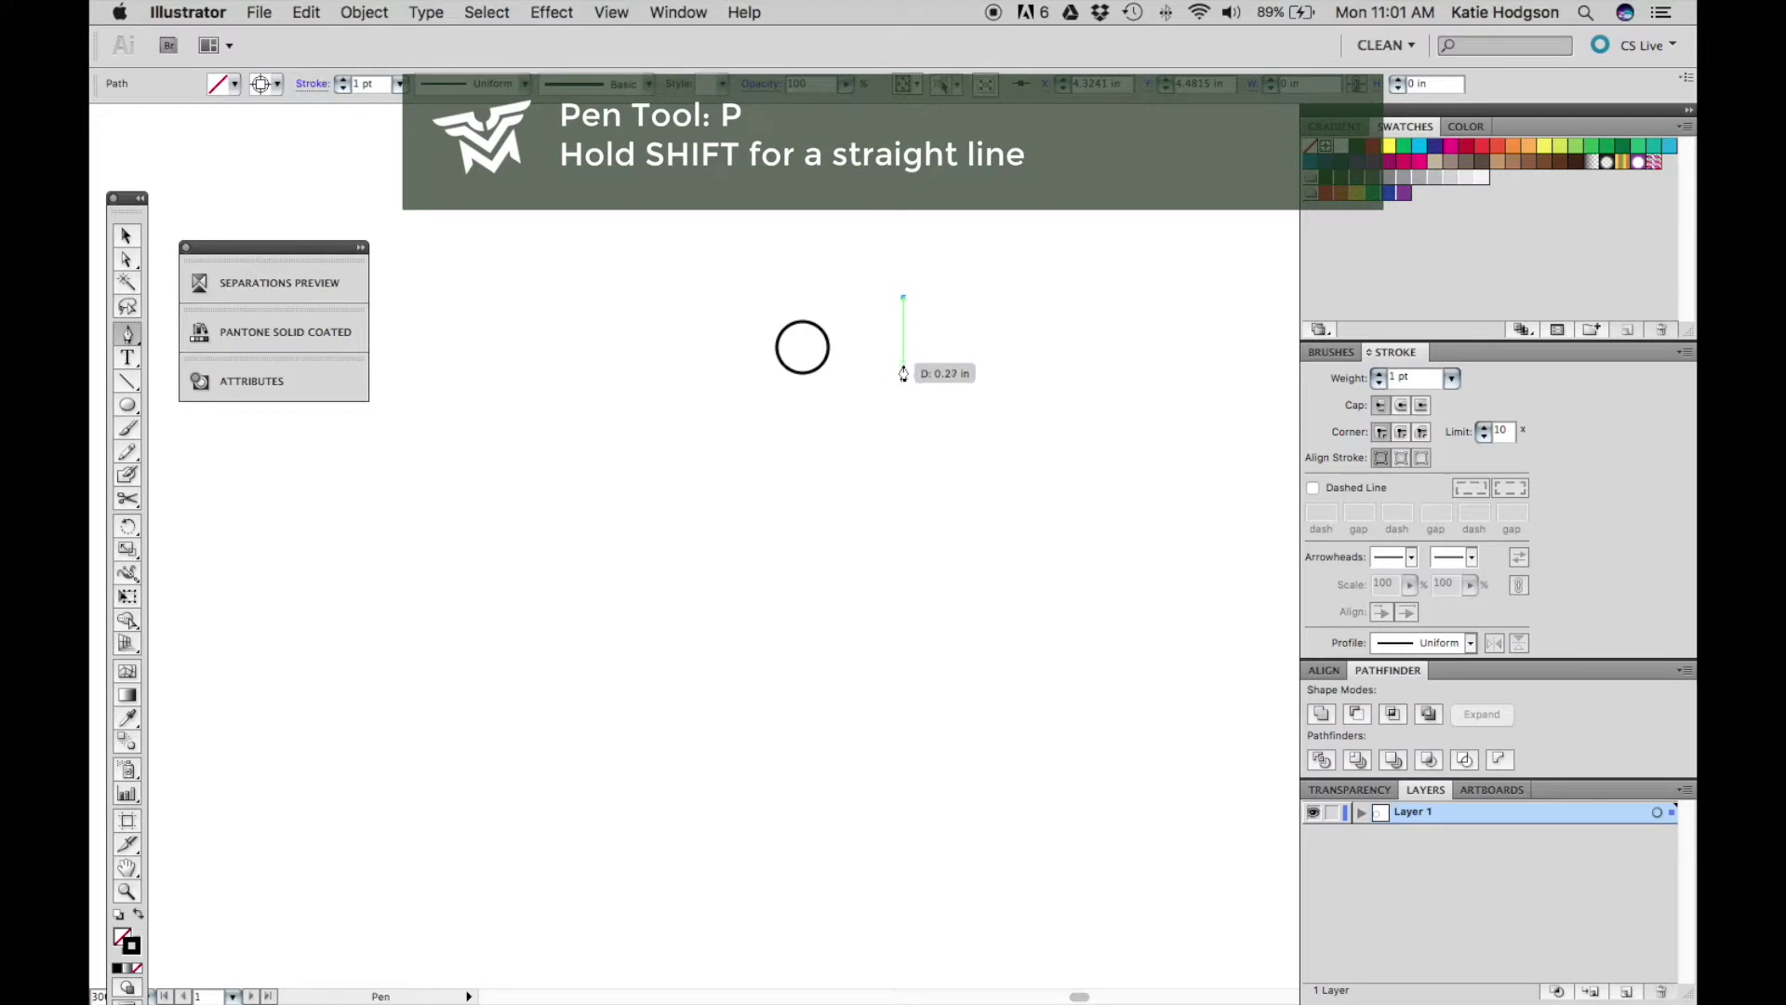
left_click(903, 372)
key("v")
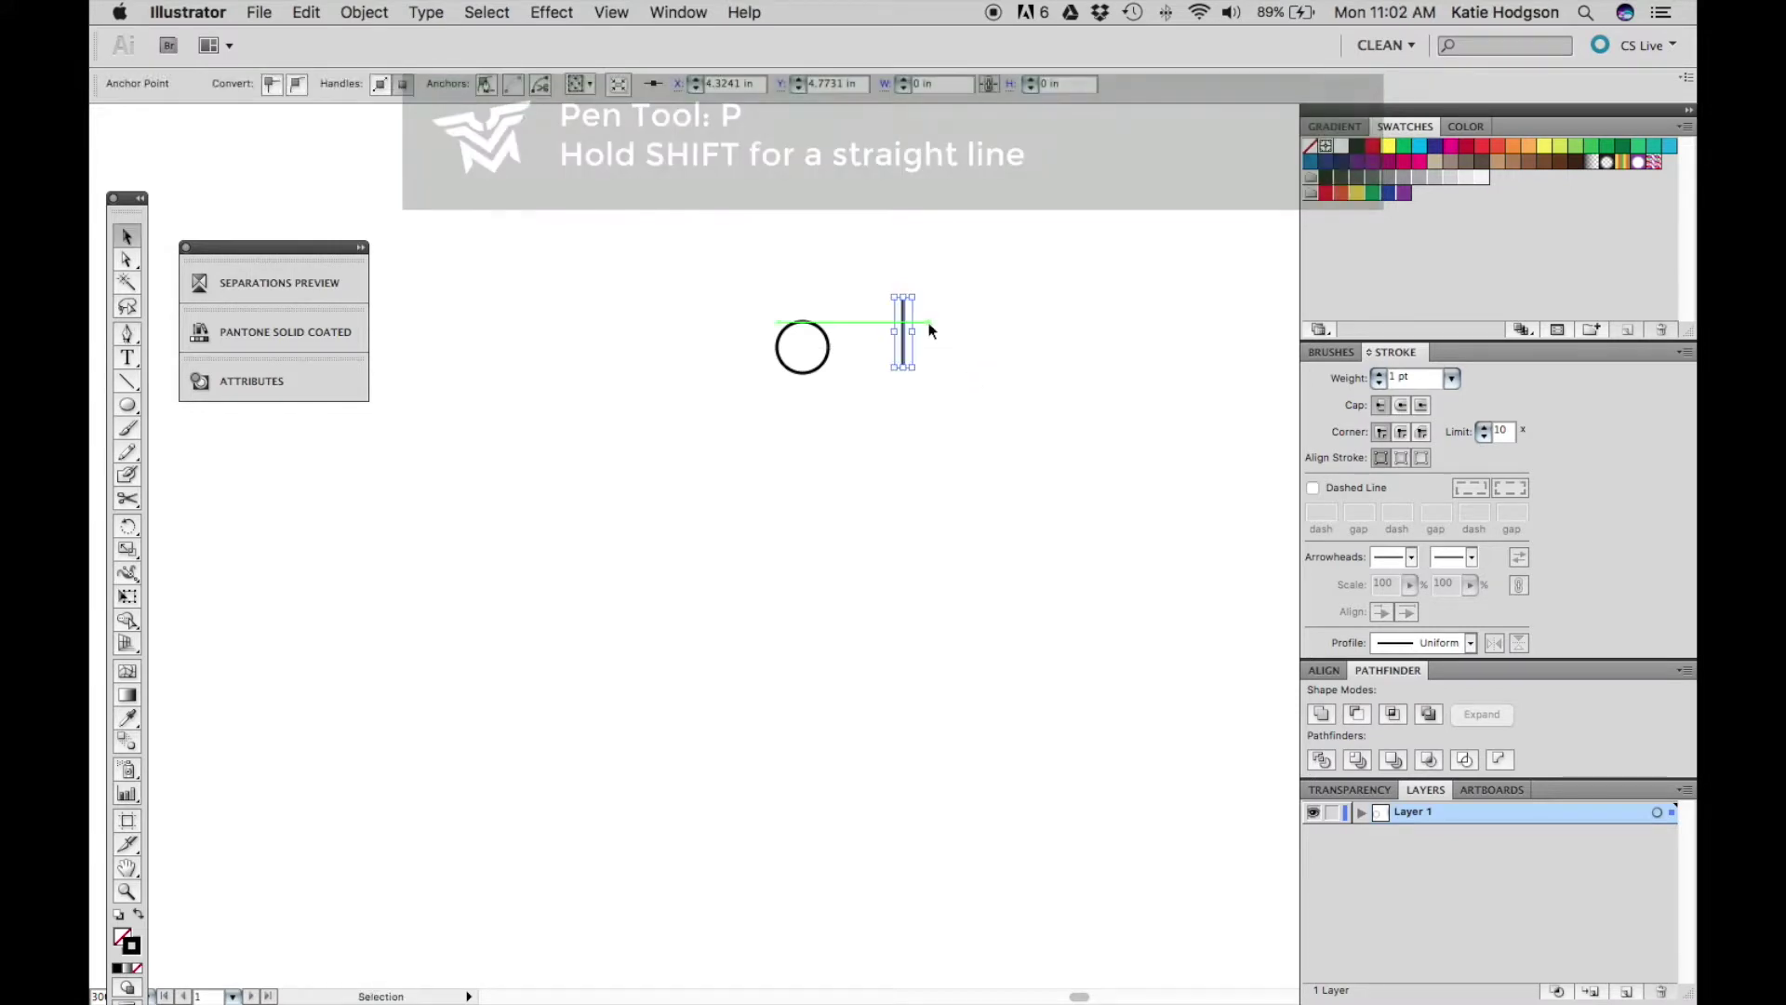
left_click(918, 328)
left_click_drag(902, 323, 740, 378)
left_click(898, 335)
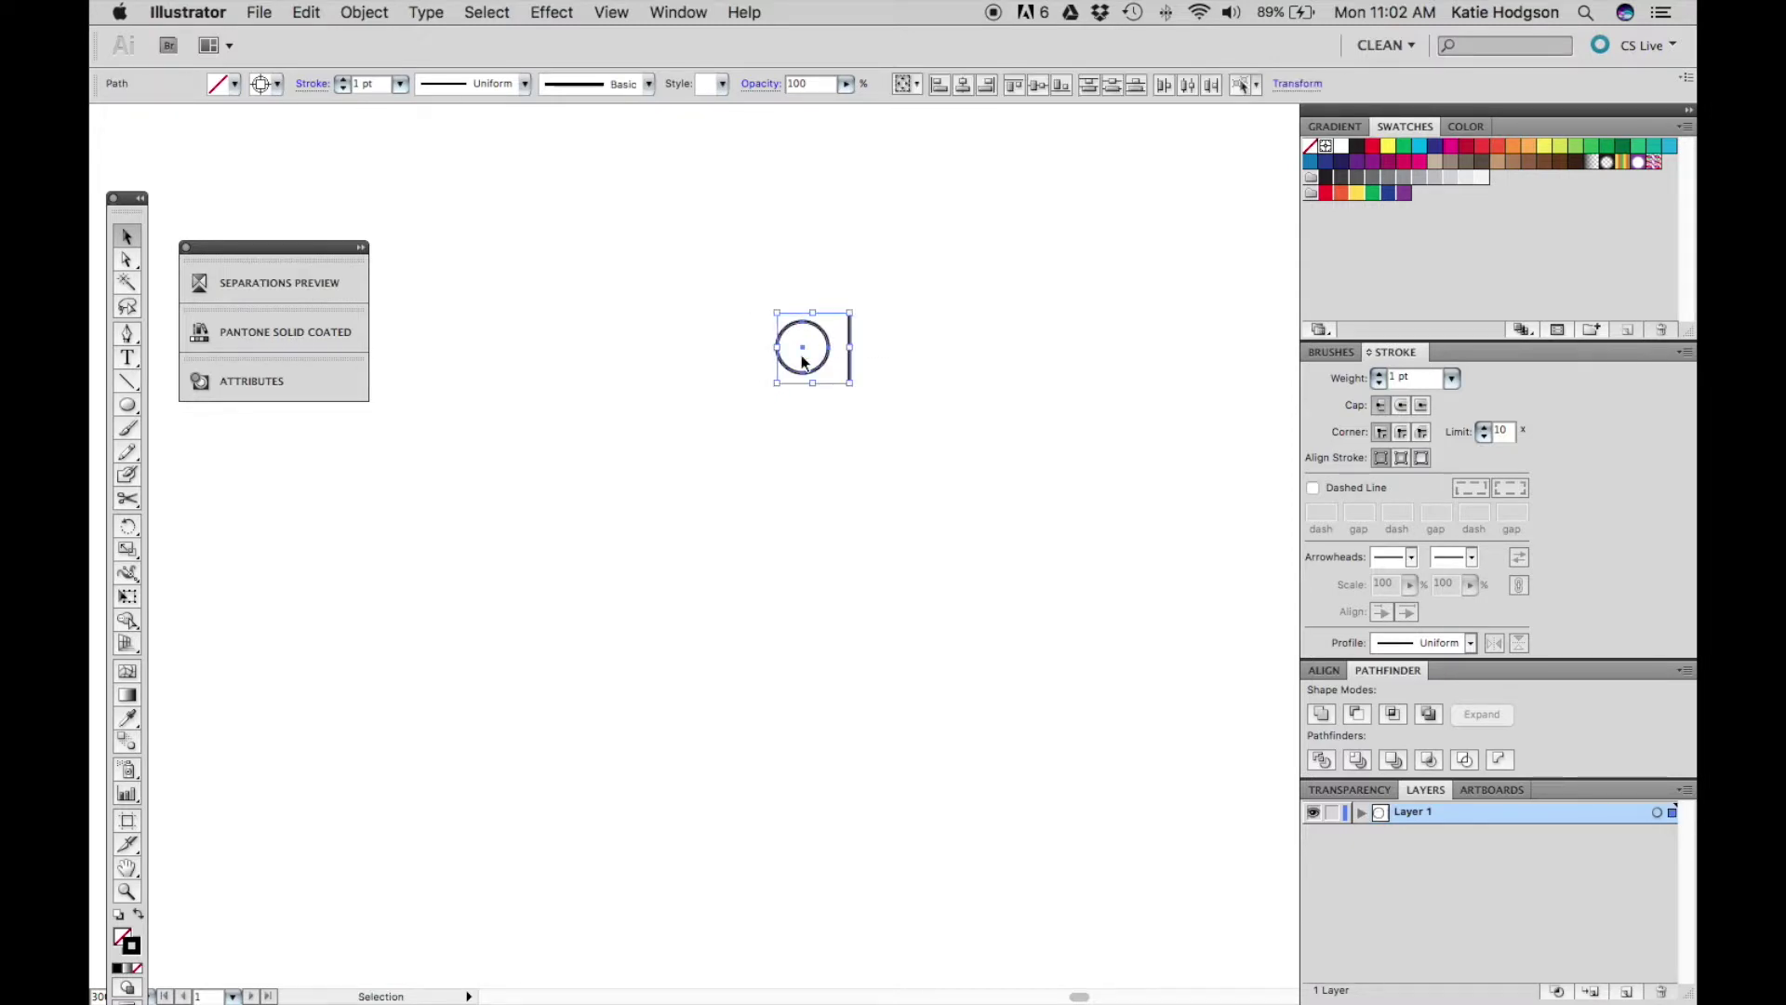
Center the vertical line horizontally on the circle and lengthen it equally at both ends
left_click(967, 86)
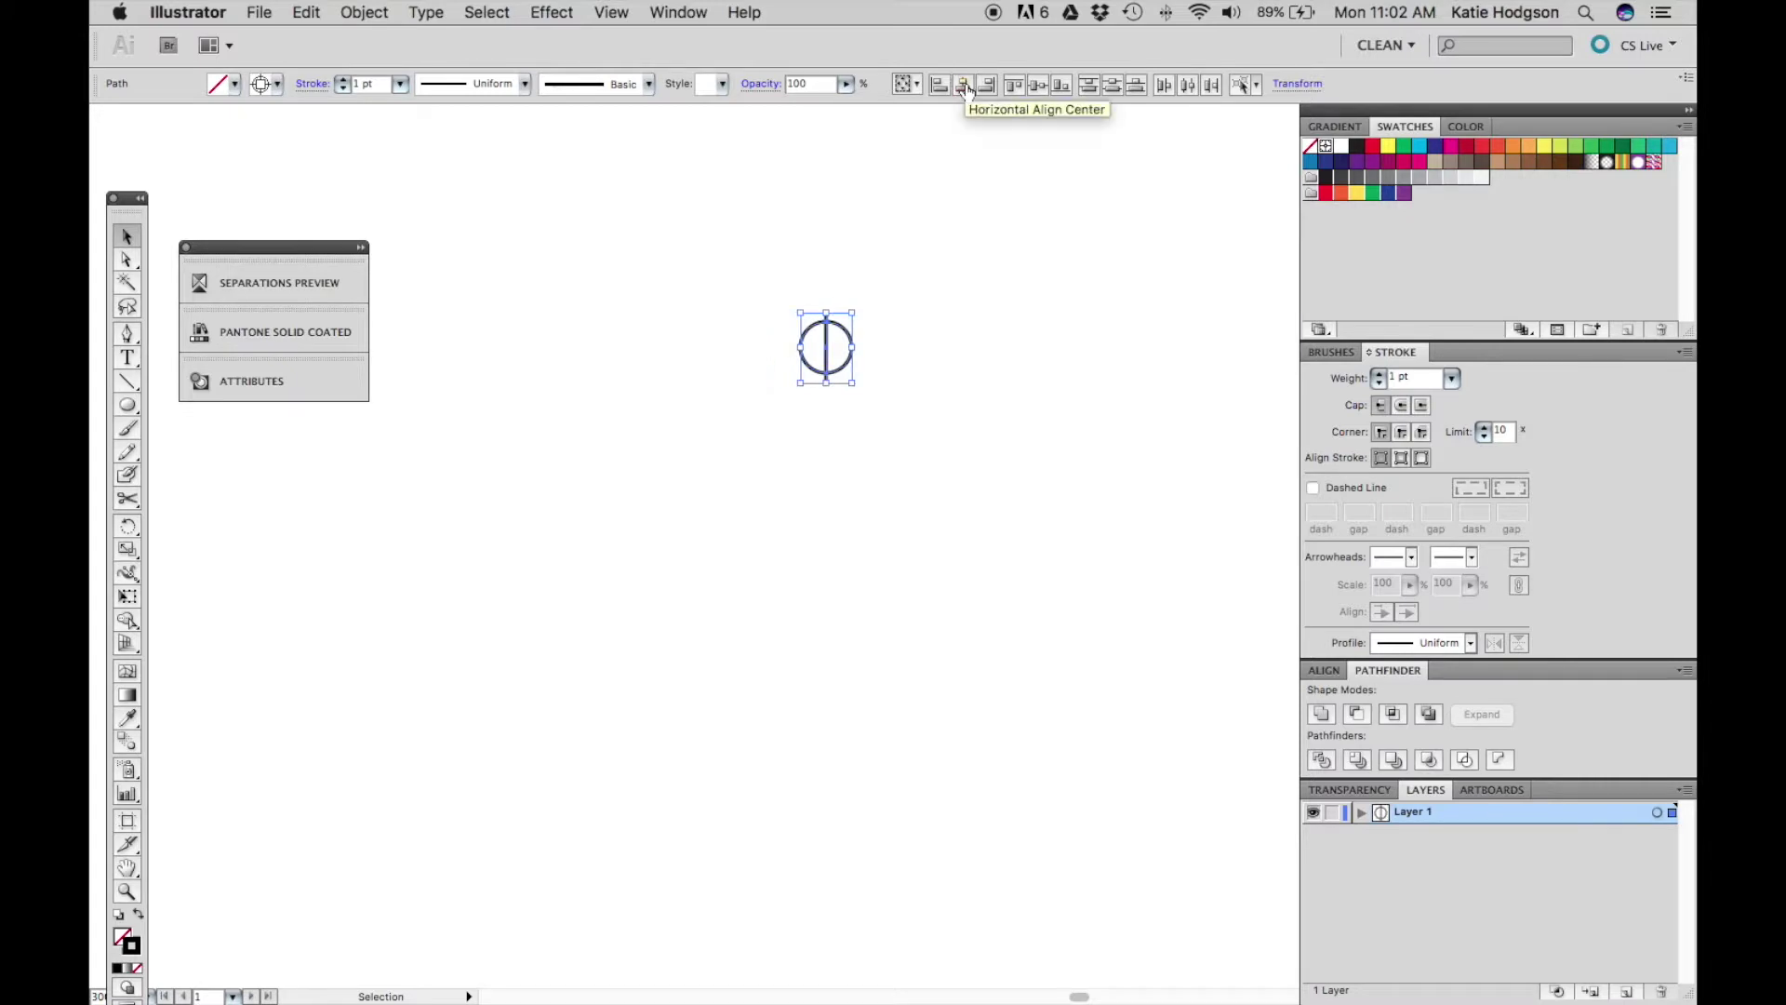
left_click(889, 307)
left_click(825, 346)
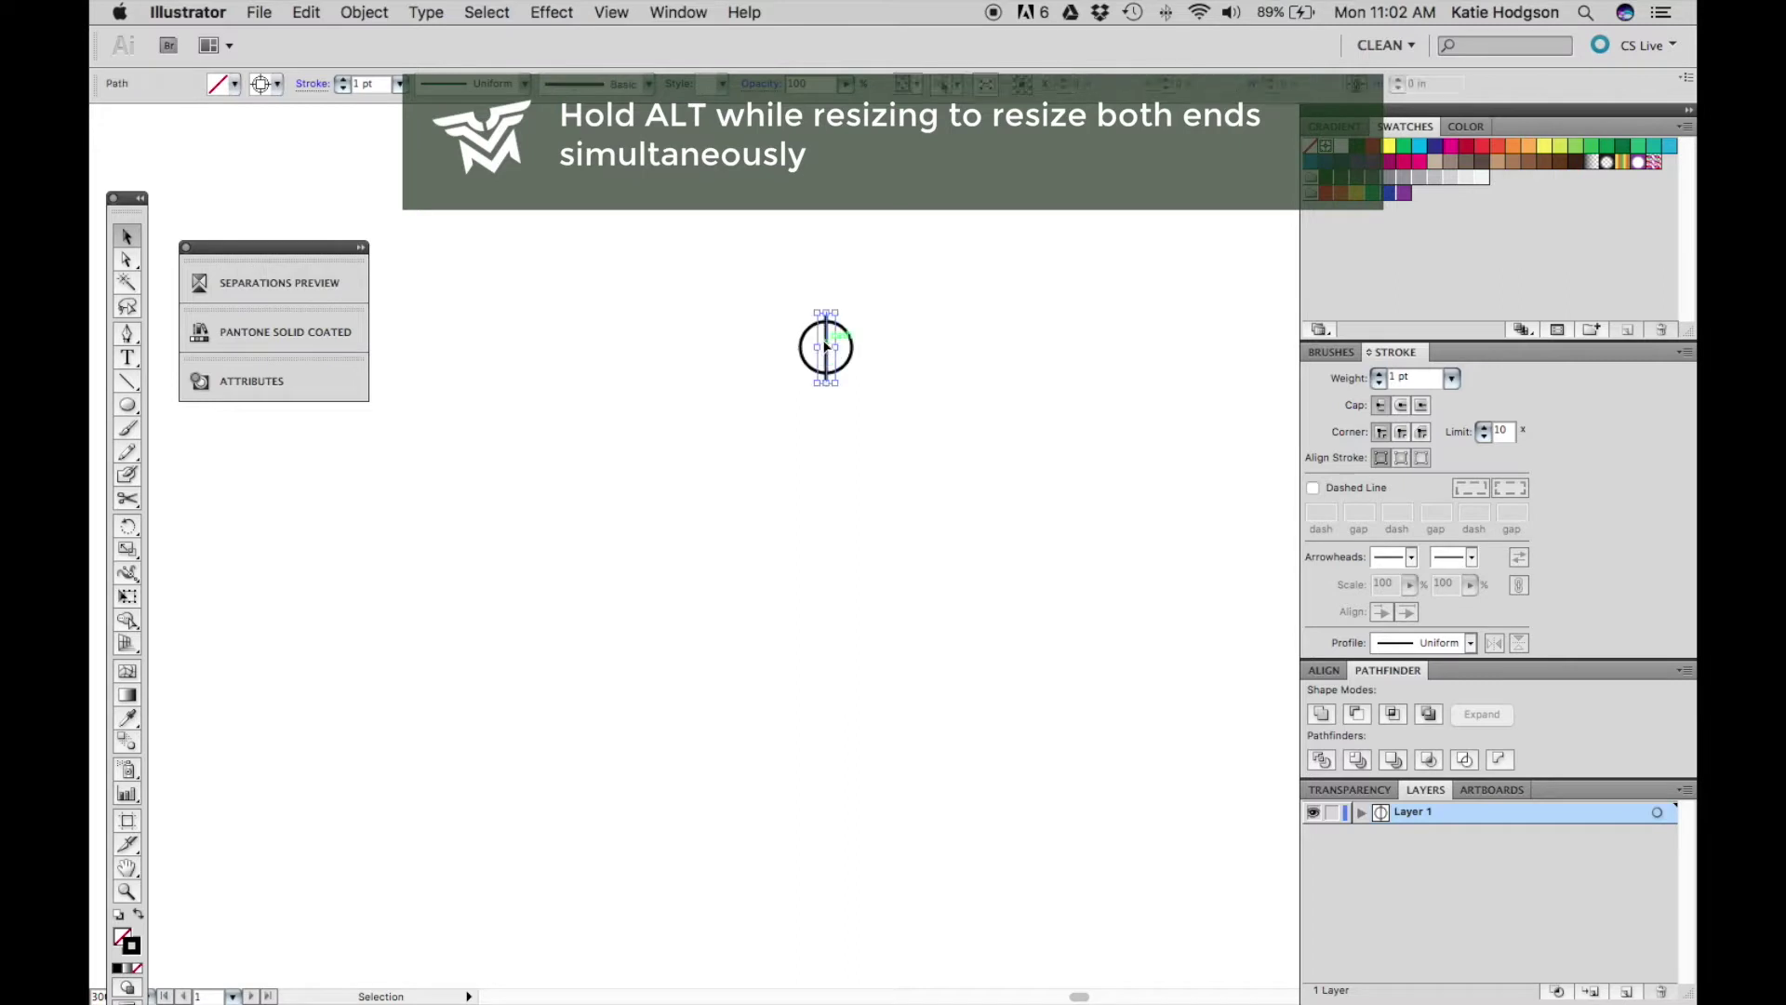
left_click_drag(825, 315, 829, 296)
left_click(872, 310)
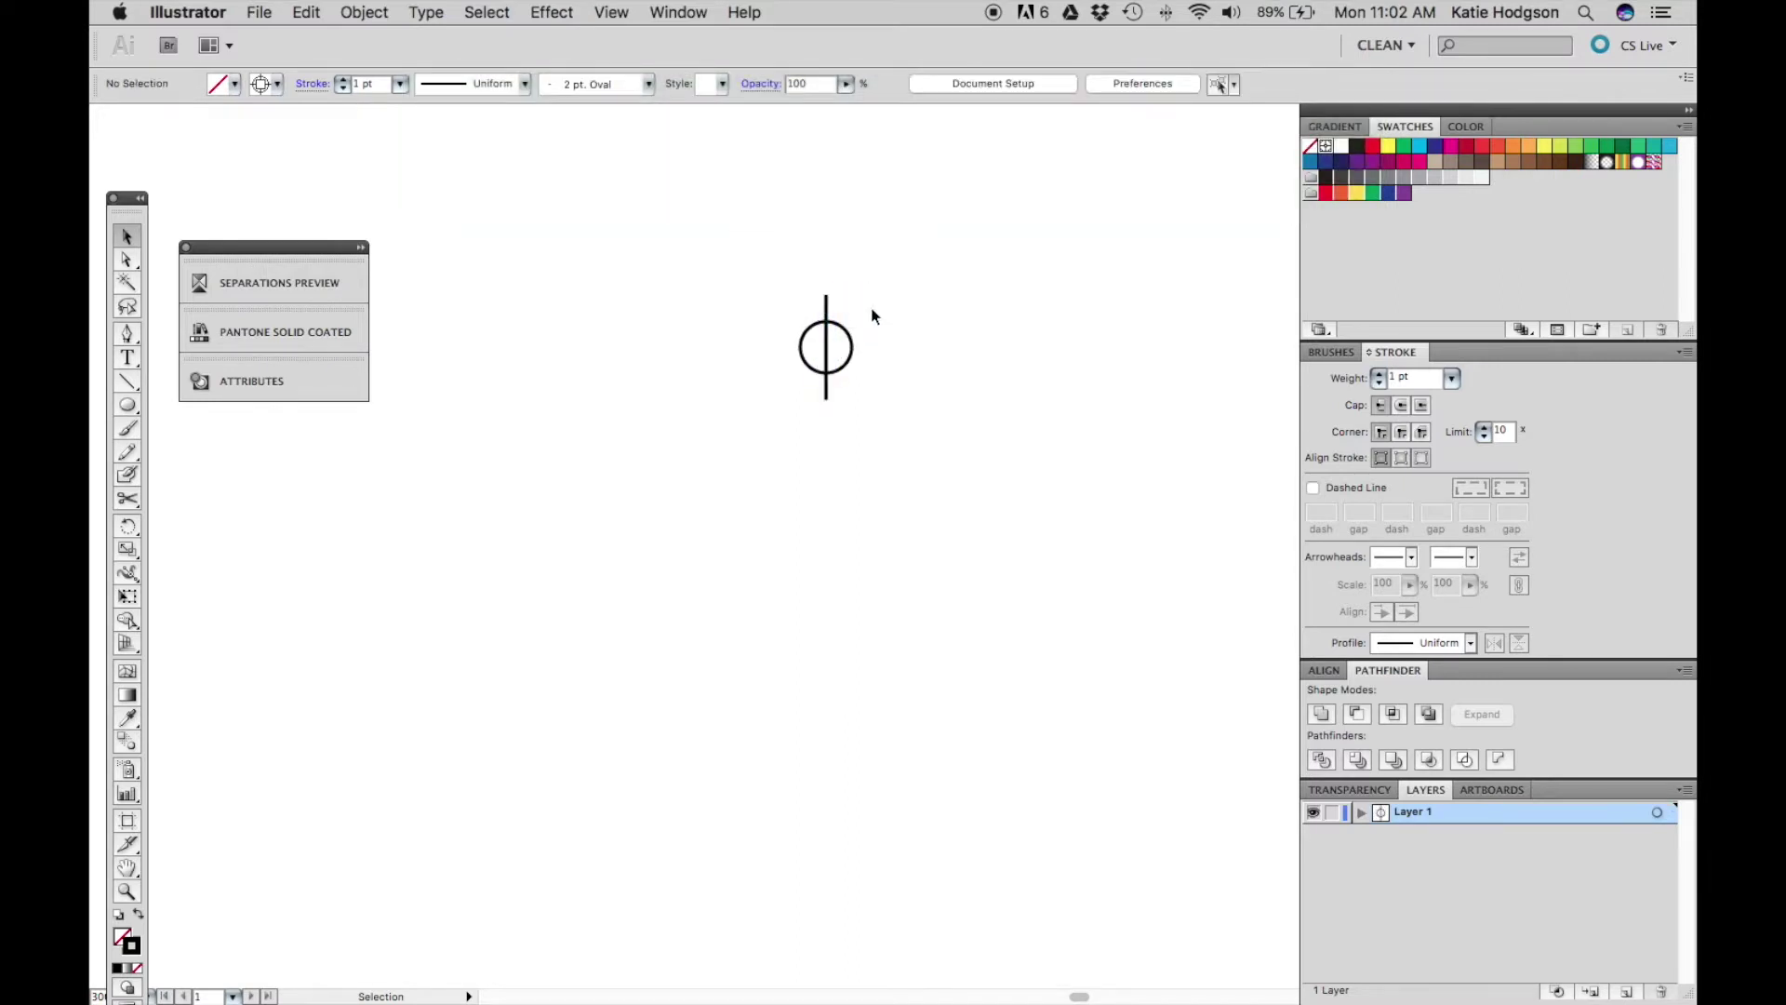
Paste a copy in place, rotate it 90° horizontal, and group circle and lines as a crosshair
left_click(825, 311)
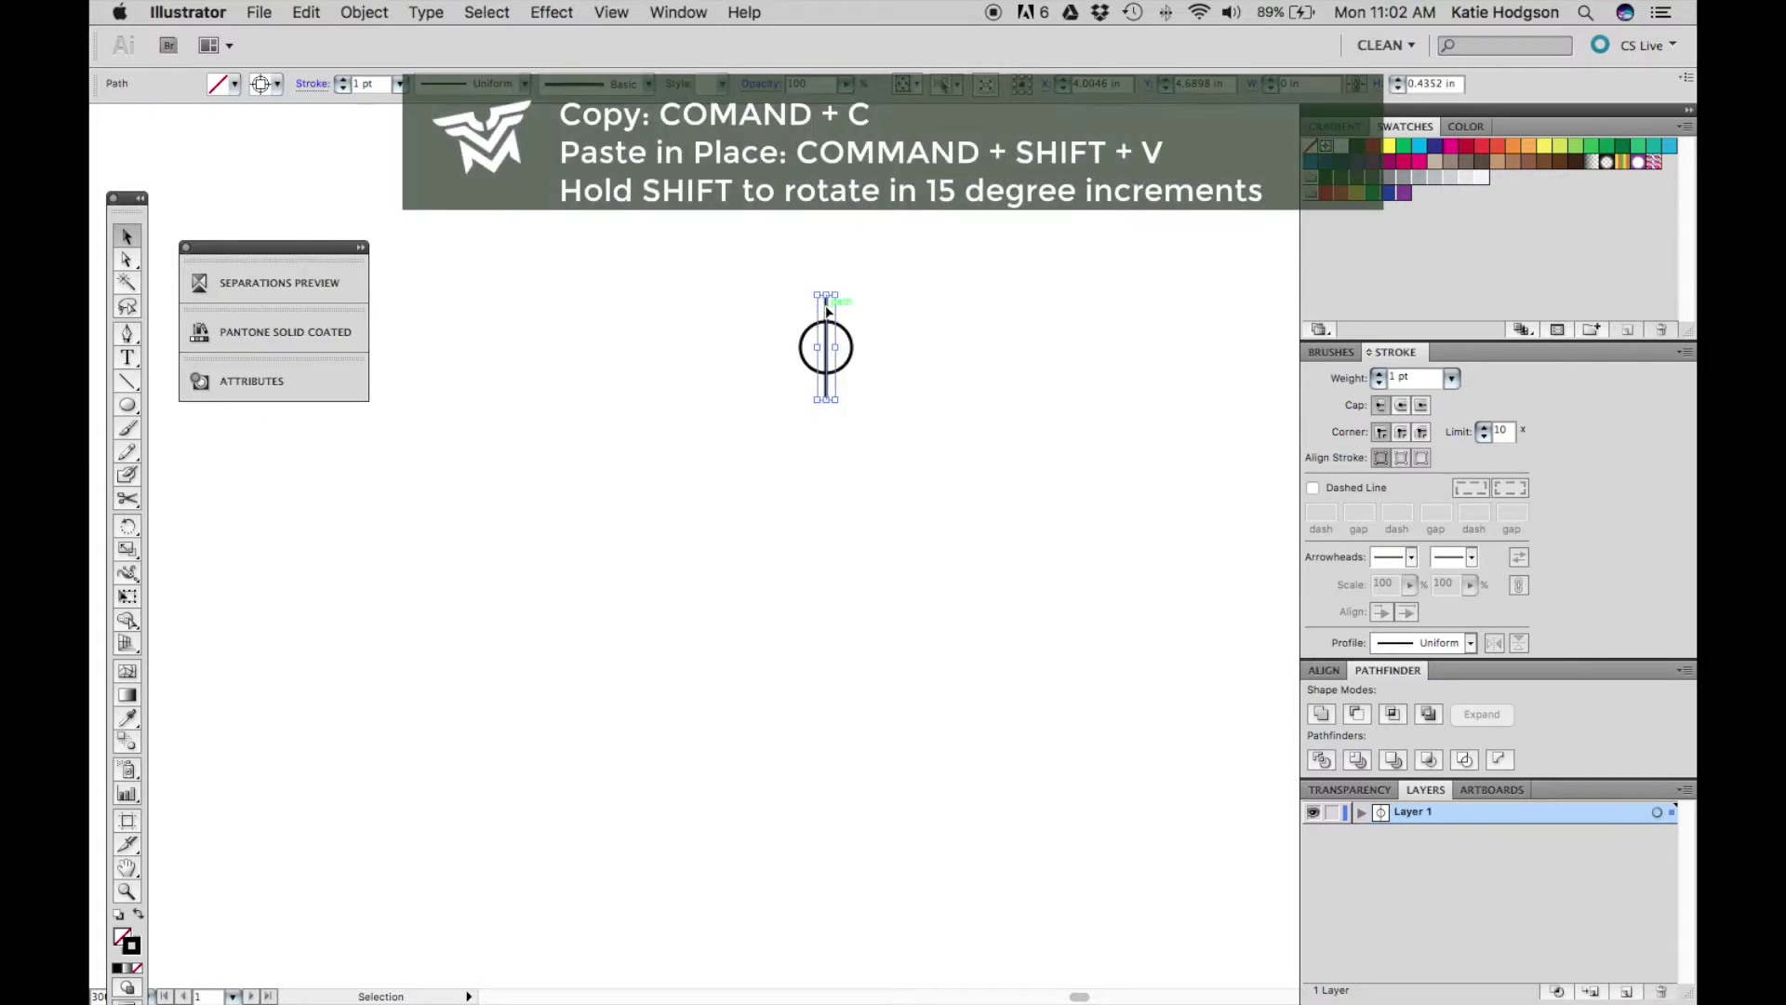
key("a")
key("super+c")
key("super+shift+v")
left_click_drag(842, 291, 879, 353)
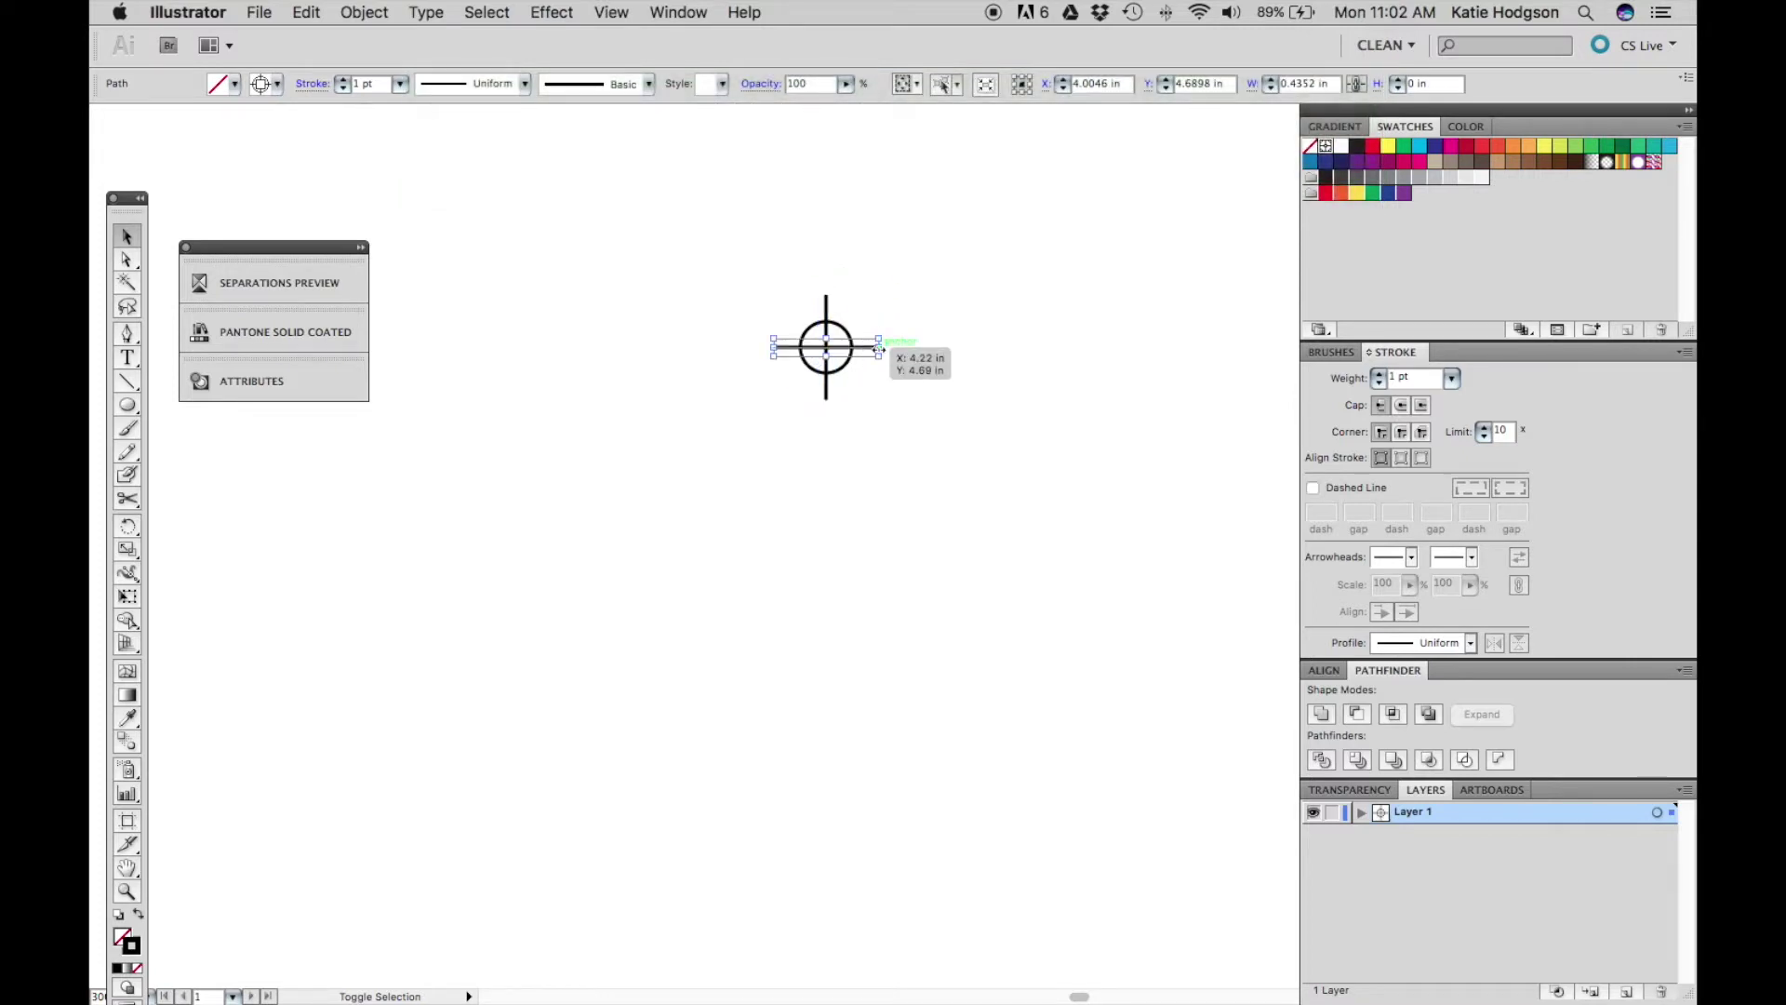
left_click(929, 319)
left_click_drag(925, 275, 779, 391)
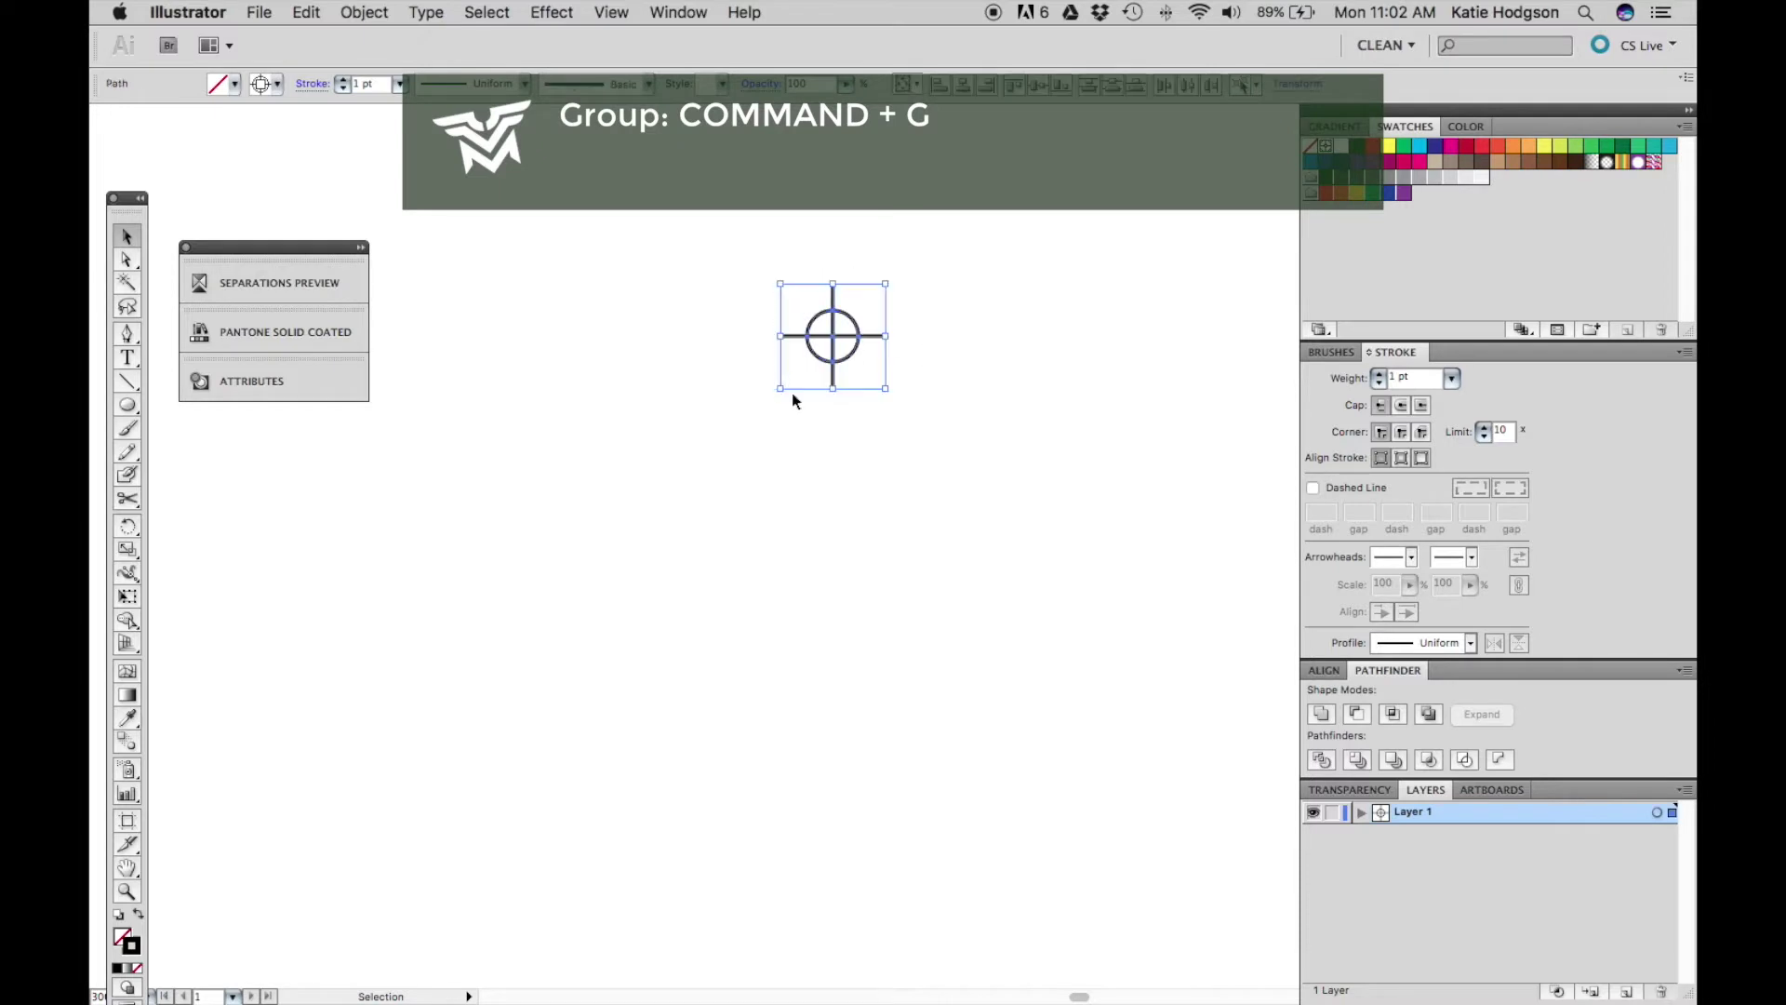
left_click(1362, 812)
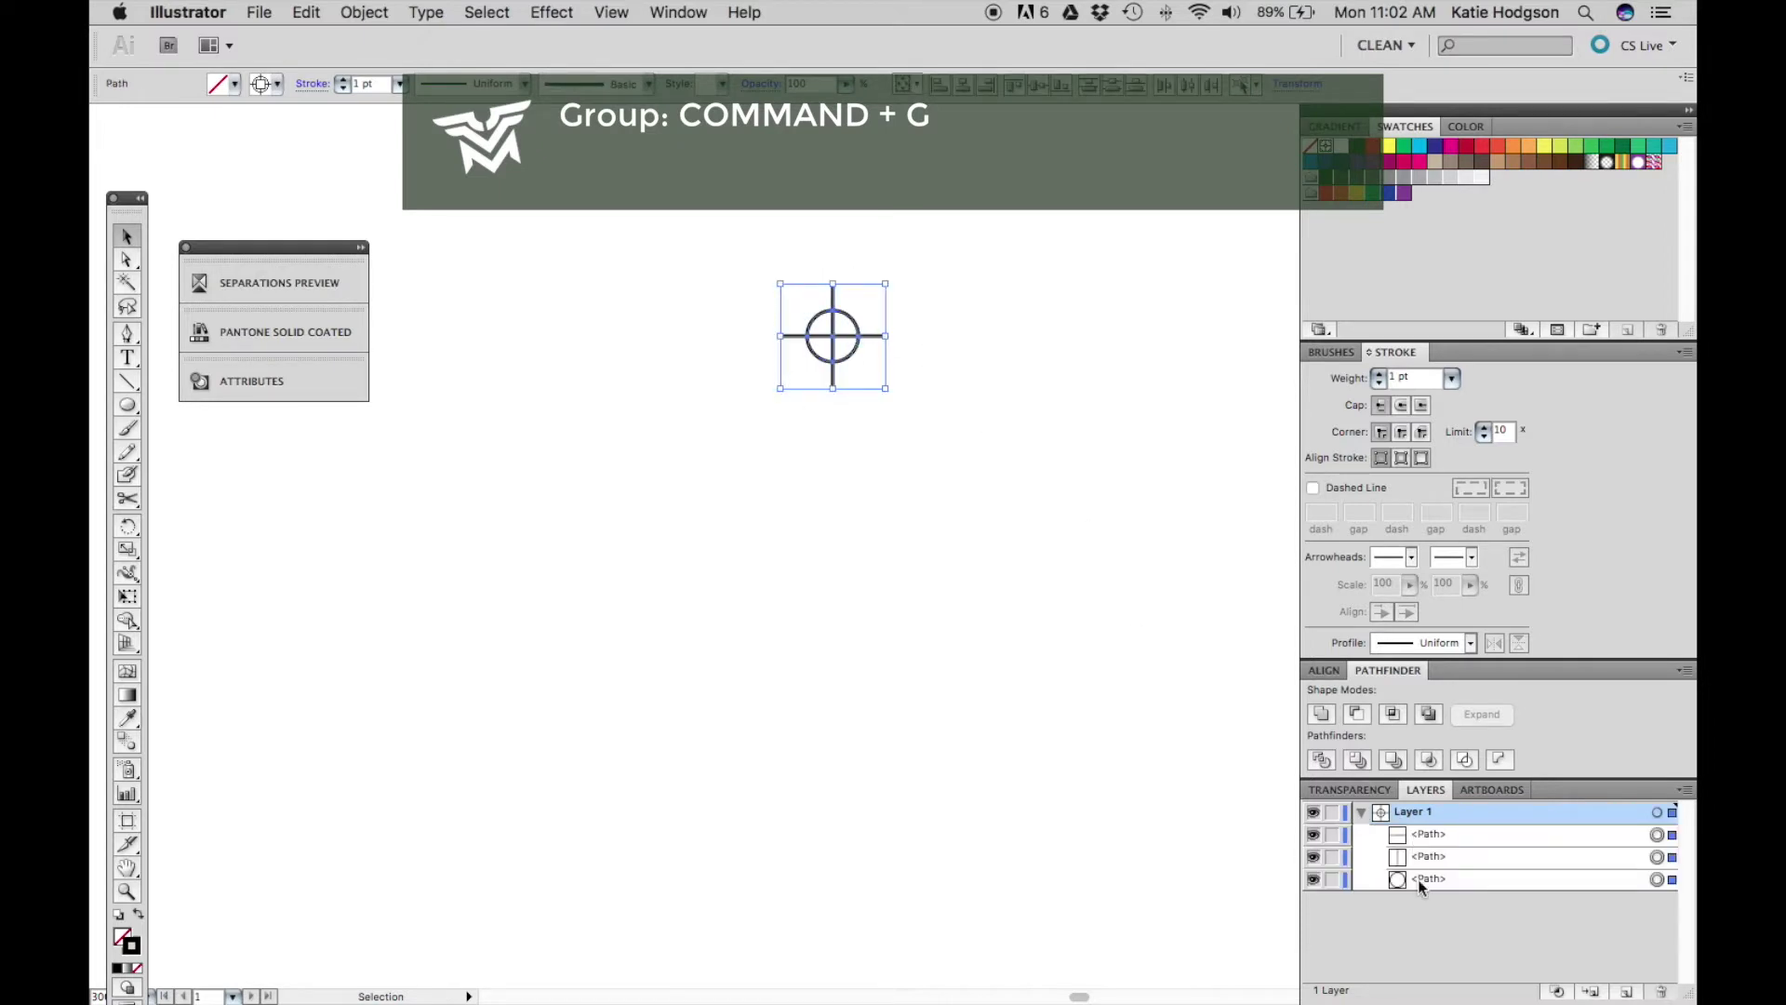
key("super+g")
Zoom out and pan to clear space beside the crosshair group
key("v")
left_click(1126, 624)
scroll(977, 493, "up", 2)
left_click(848, 375)
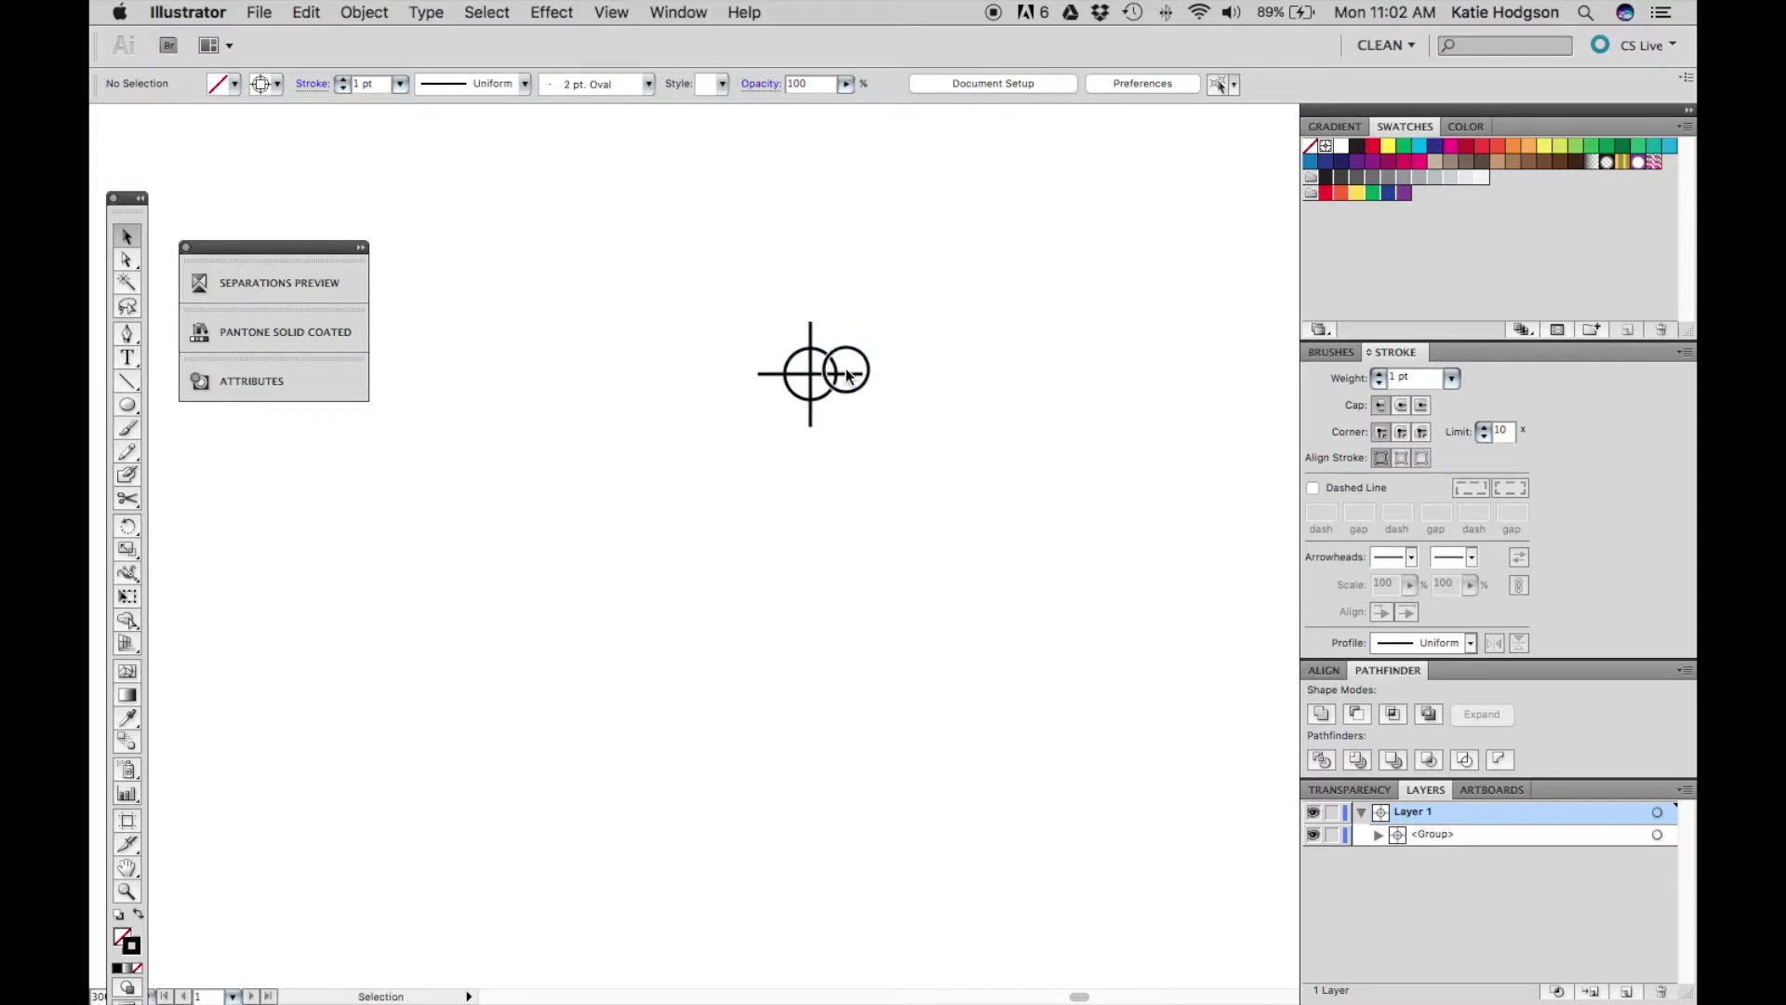
left_click(940, 347)
key("super+minus")
key("super+minus")
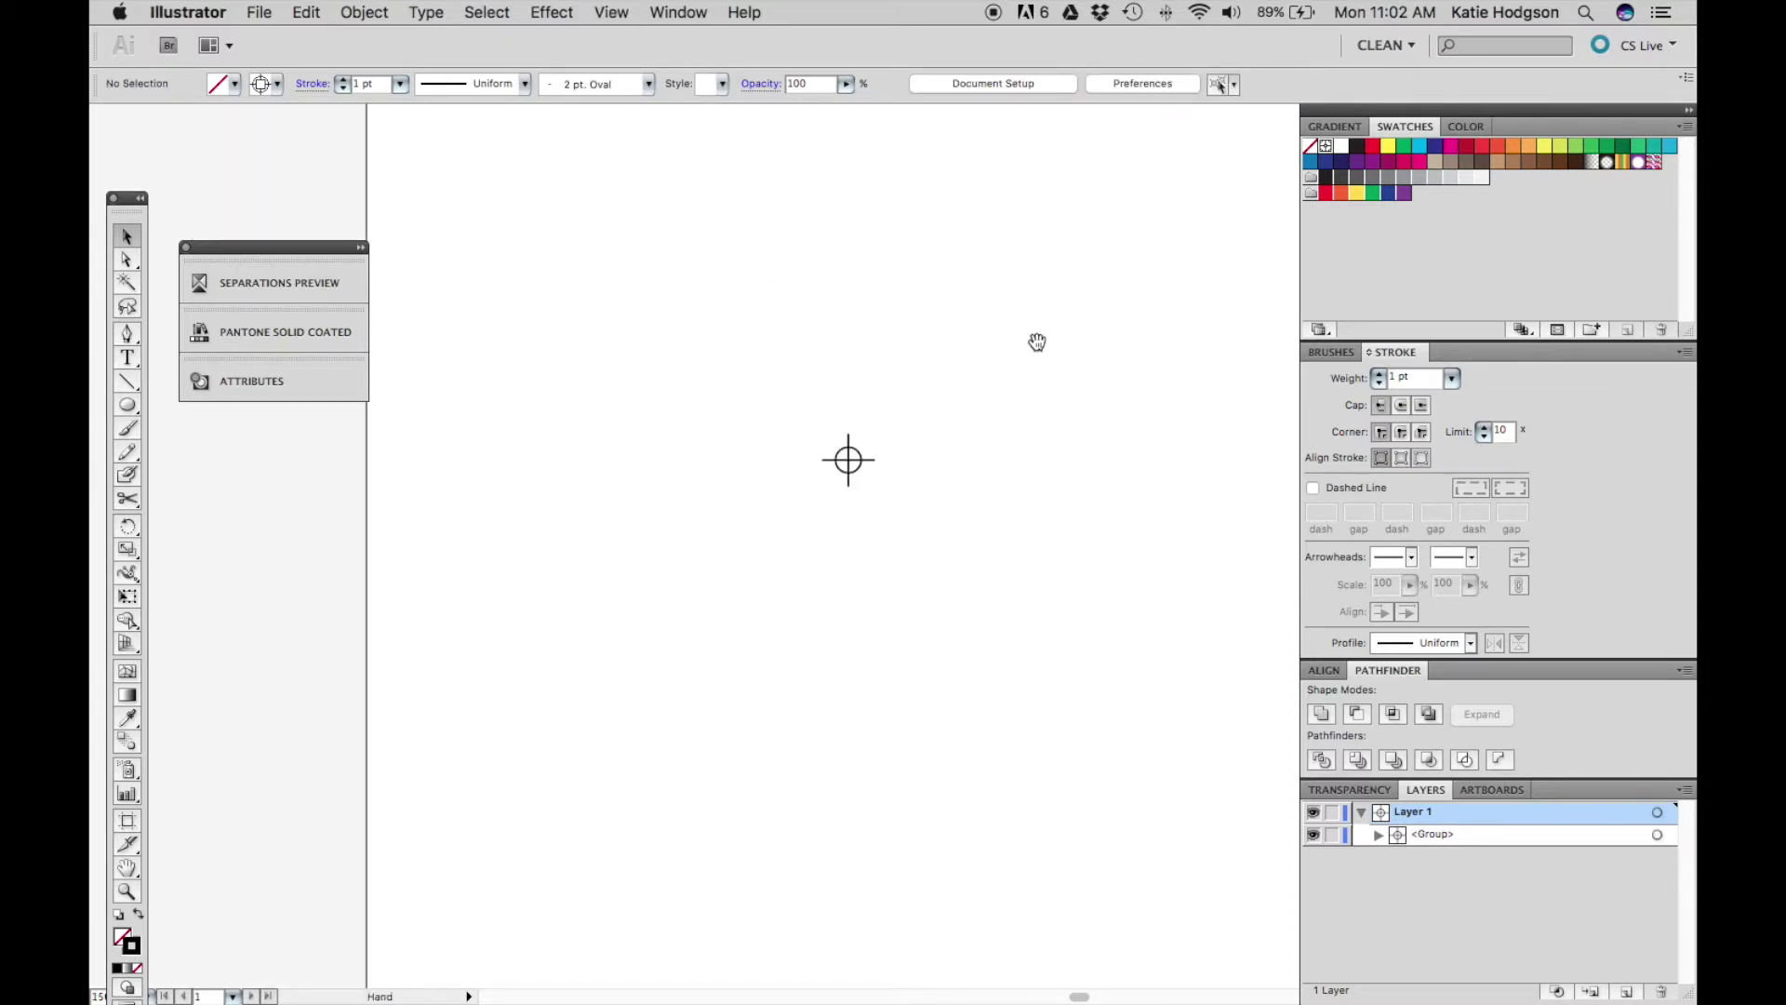
left_click_drag(1034, 338, 948, 491)
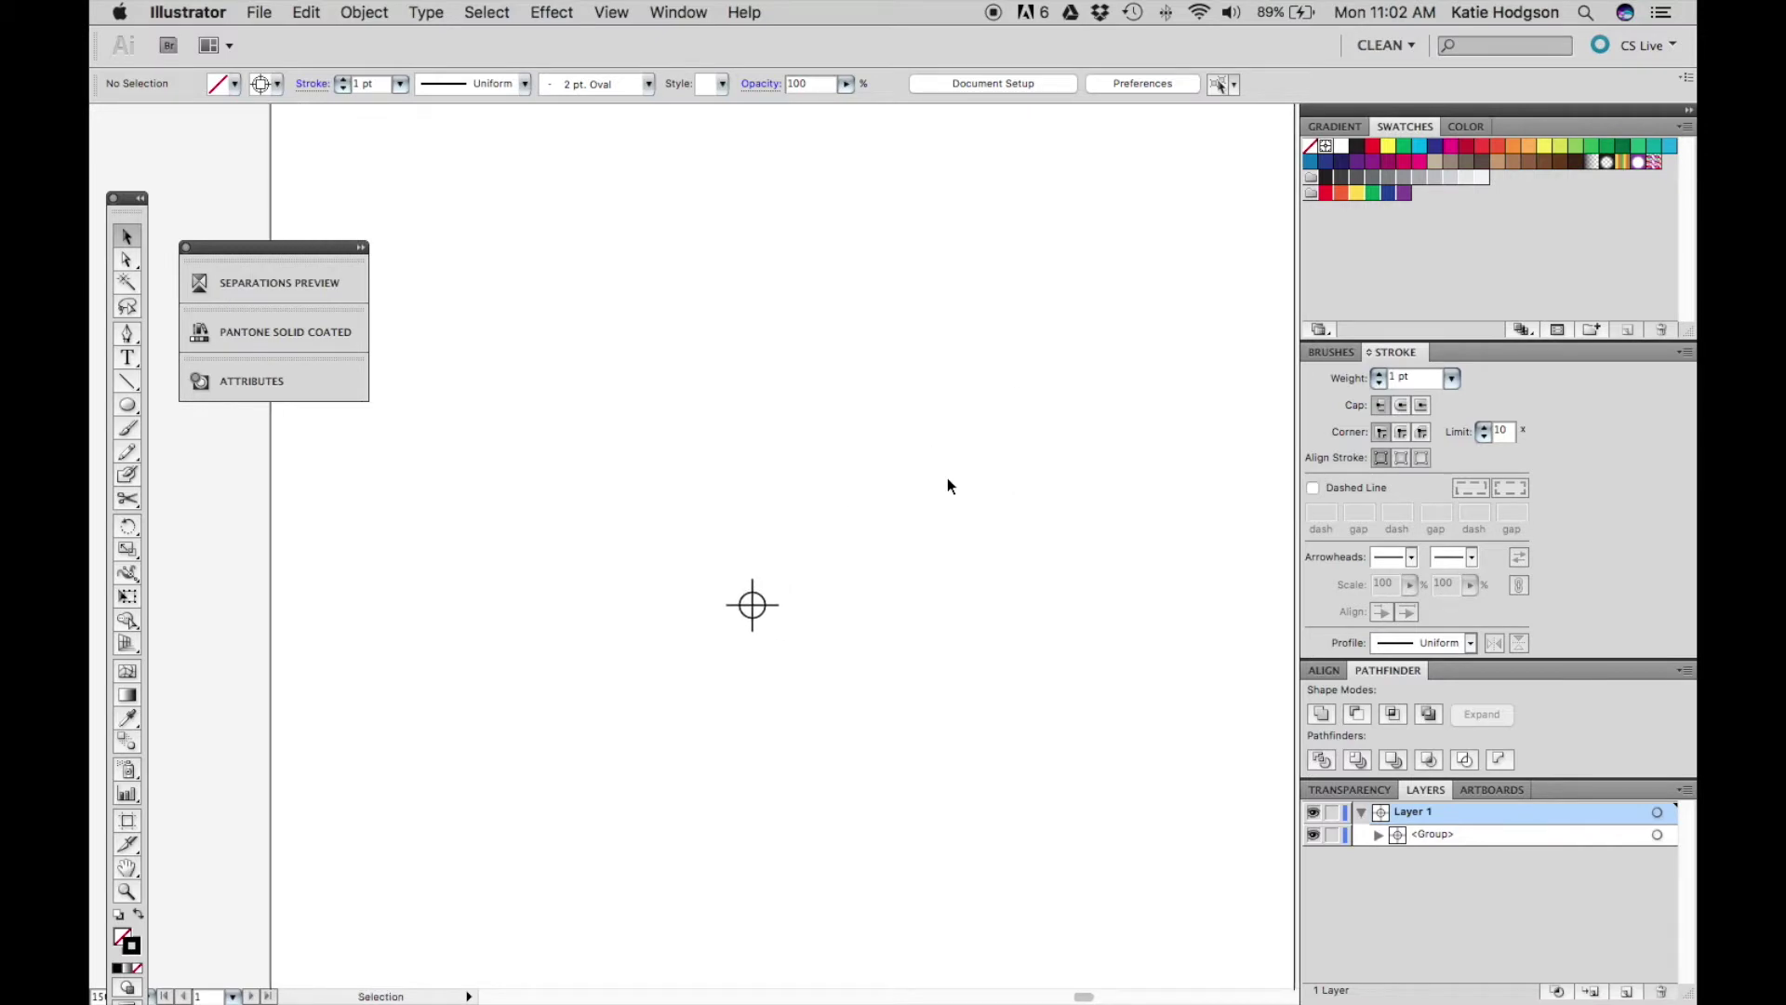
Draw a short vertical center line with the Pen tool above the crosshair
key("p")
left_click_drag(870, 427, 872, 473)
key("v")
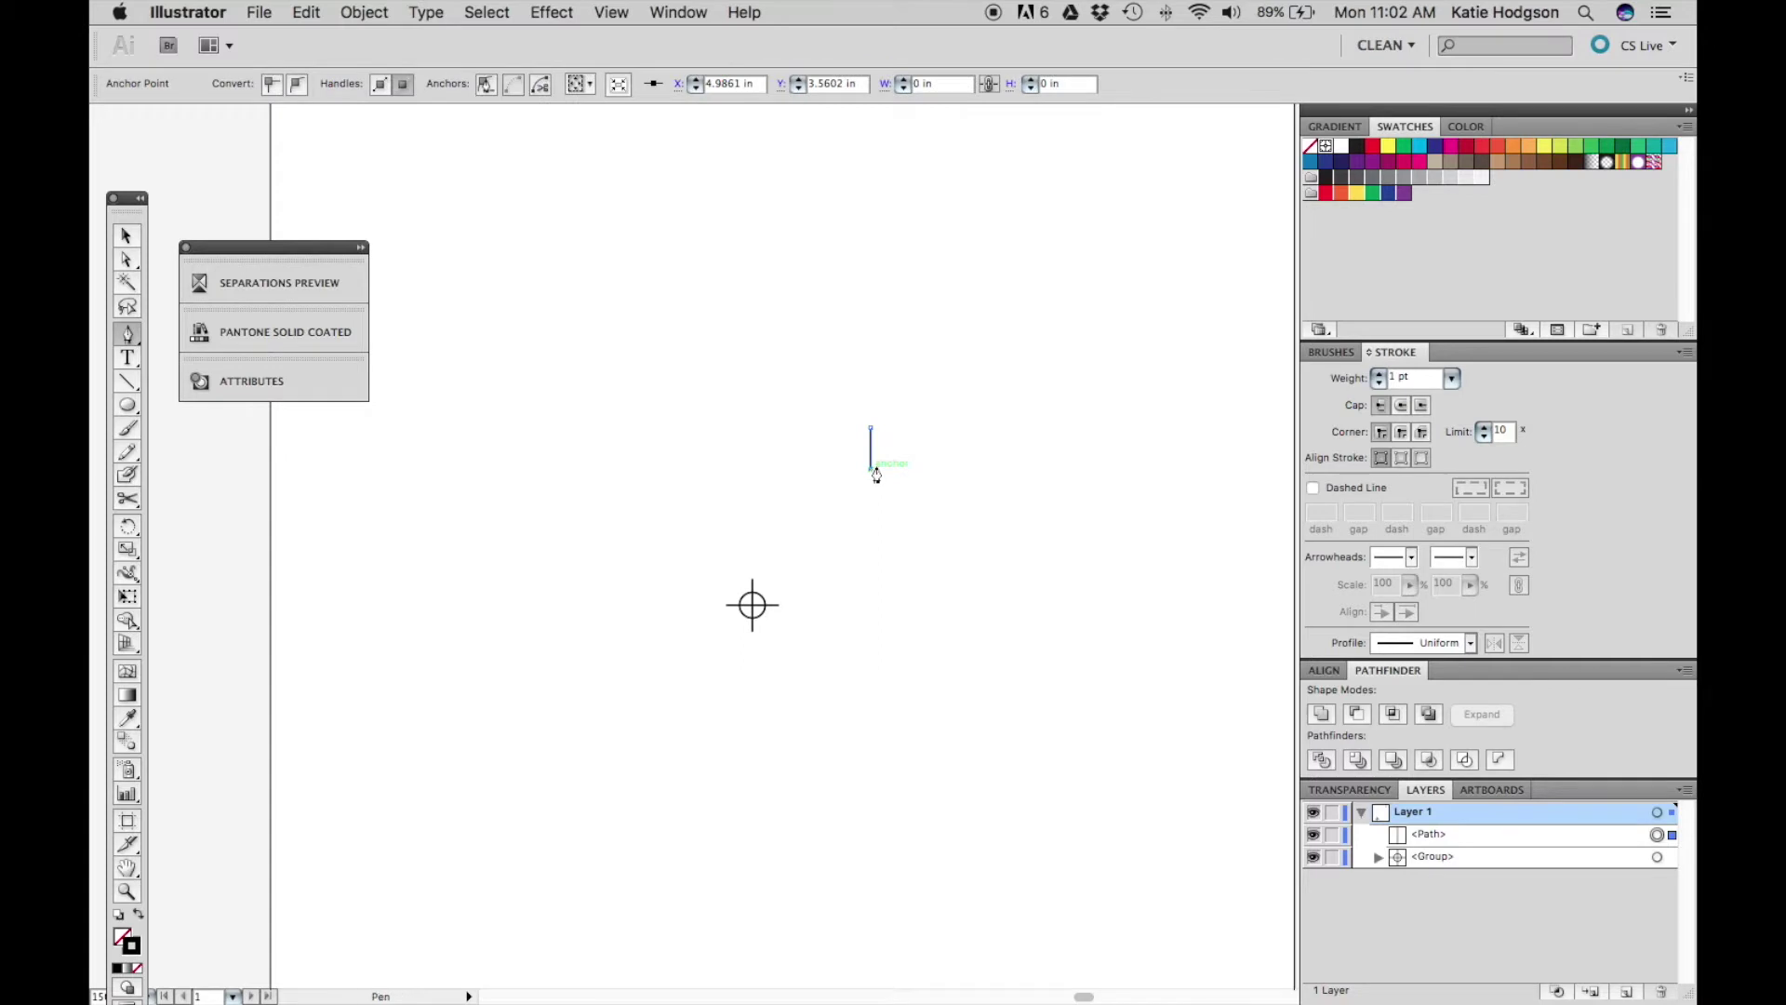
left_click(904, 461)
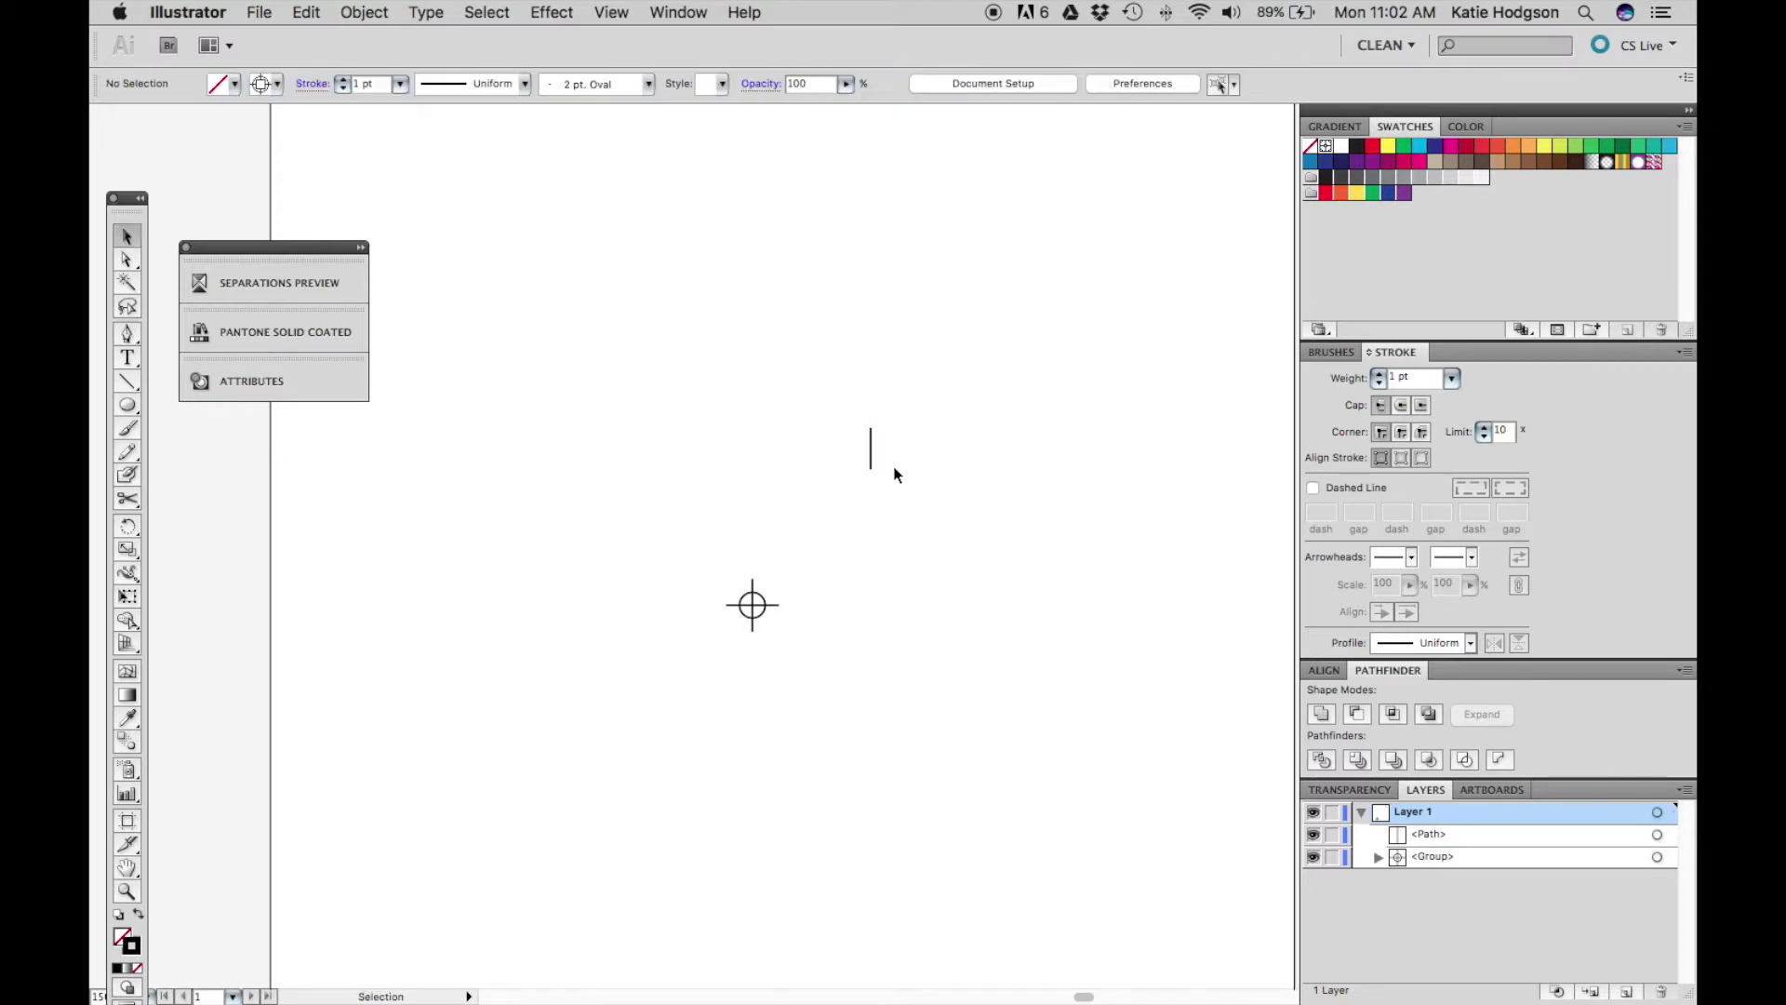
left_click(873, 451)
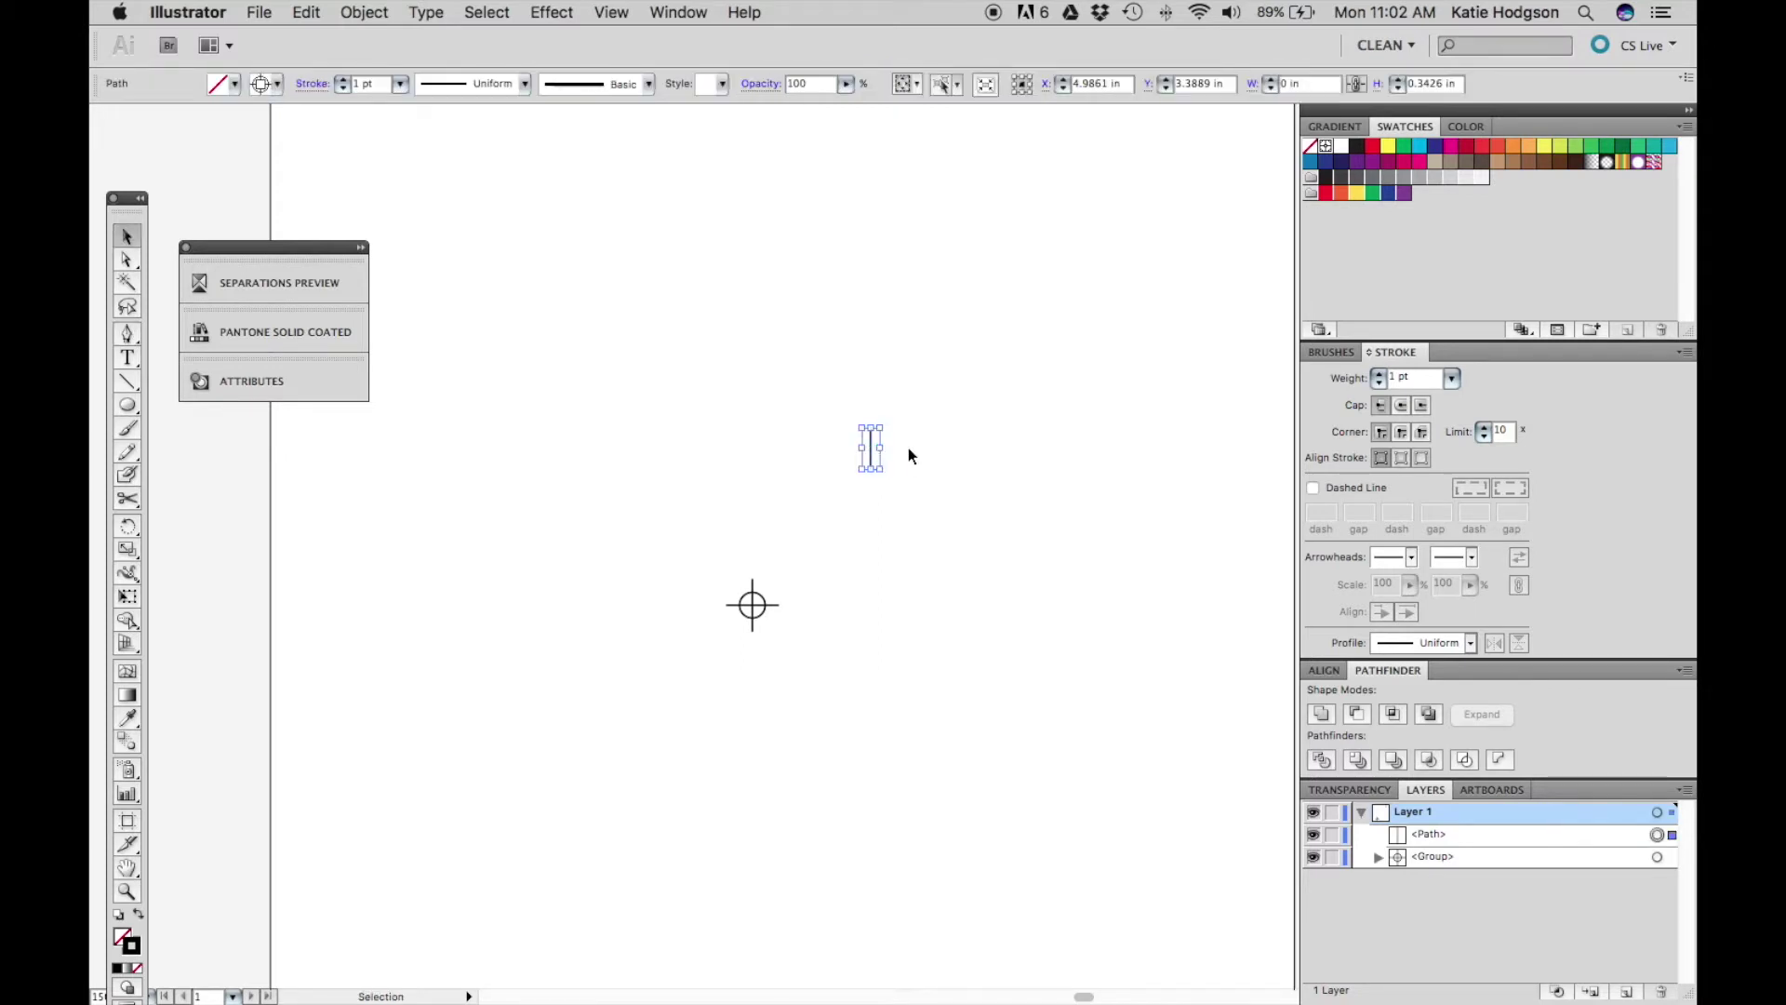
left_click(909, 452)
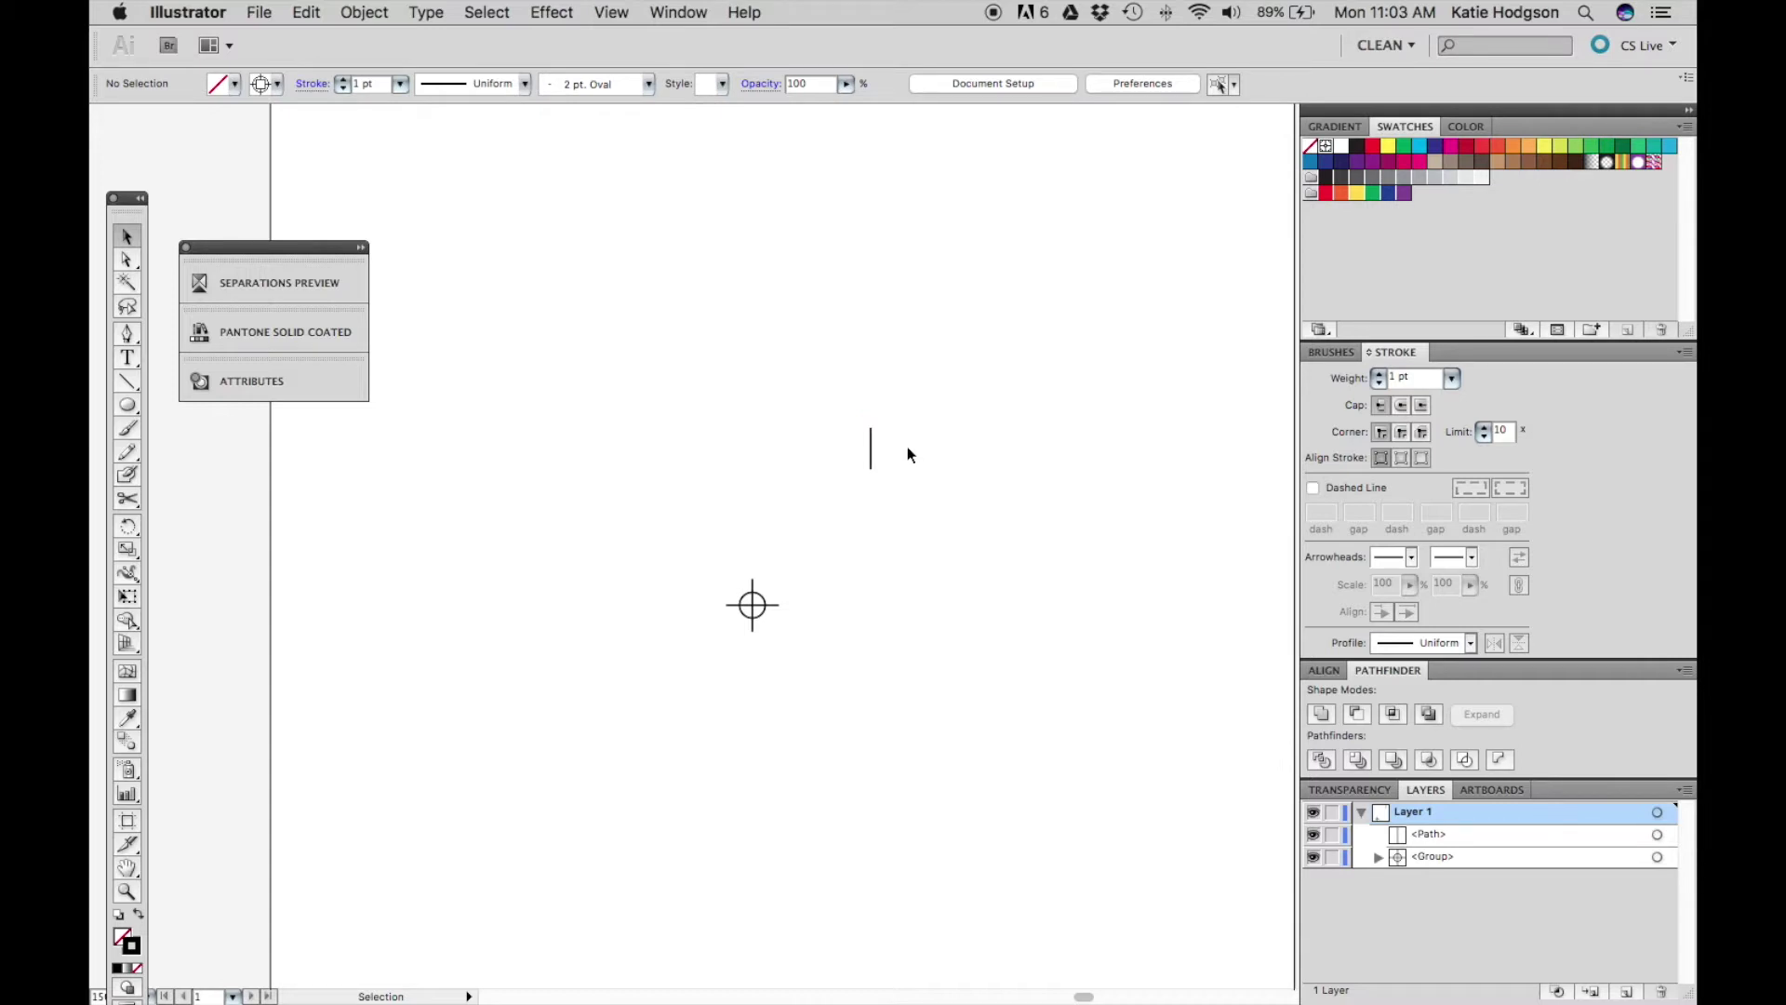
Draw a long horizontal level line with two Pen points across the page
key("p")
left_click(566, 299)
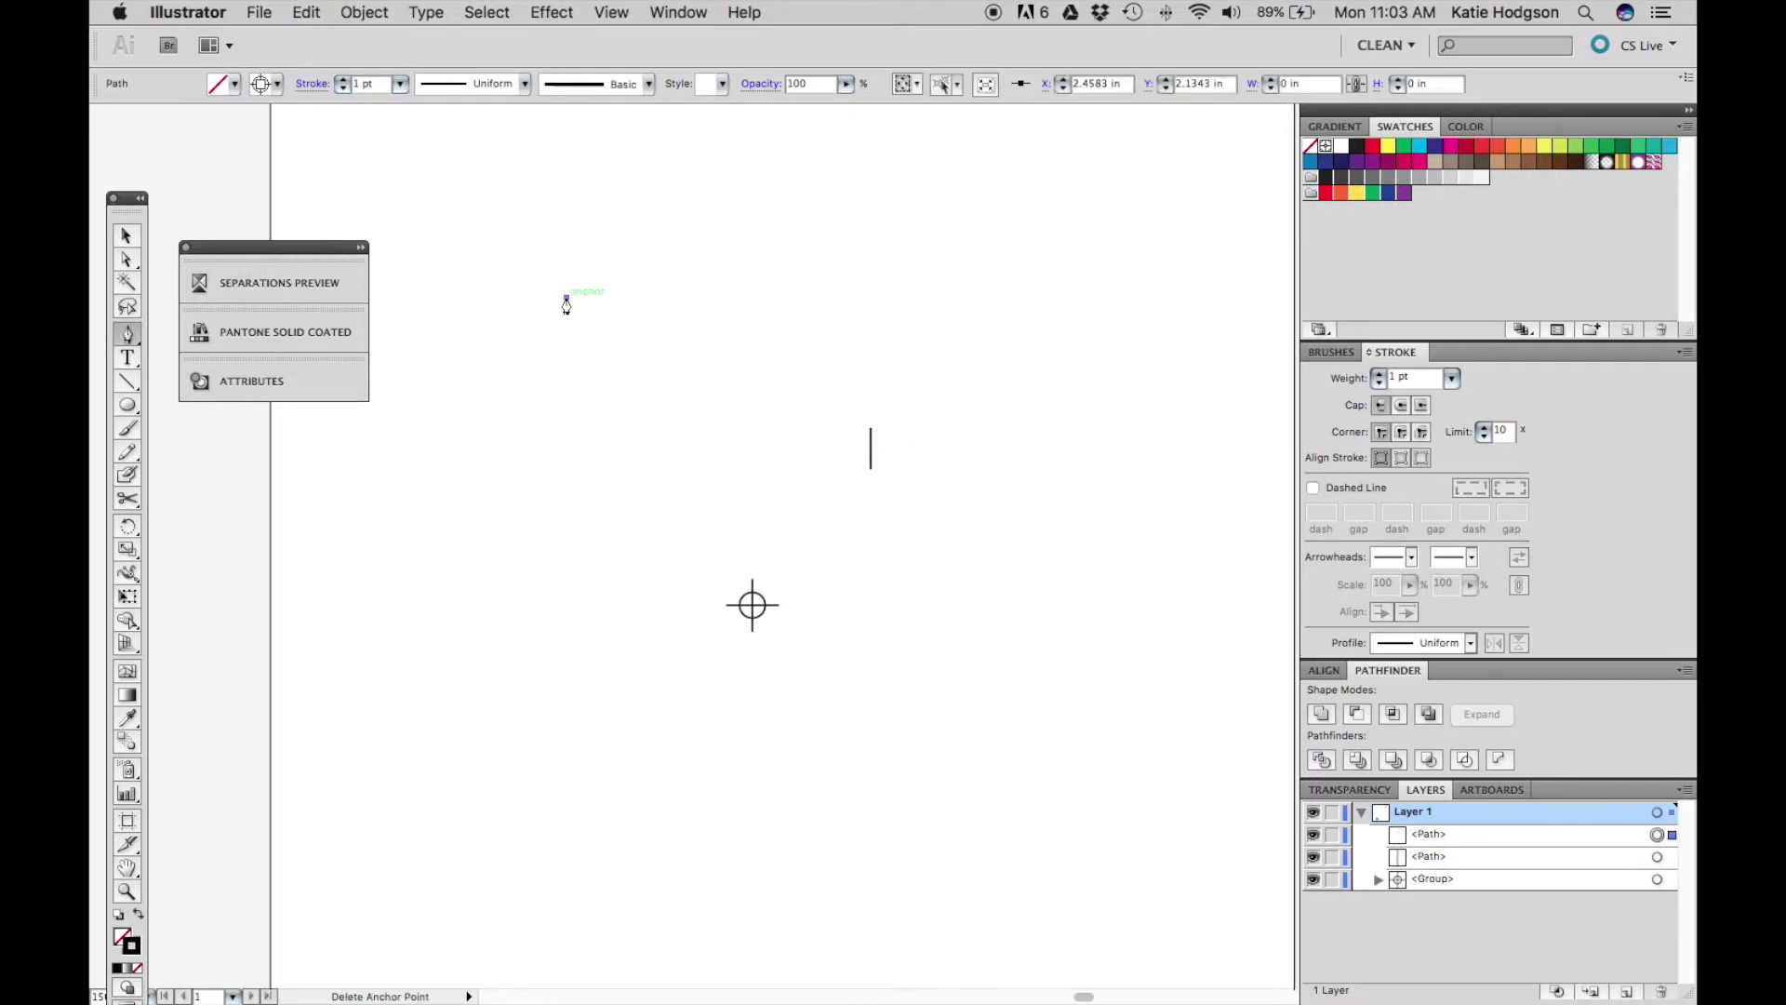
left_click(1111, 298)
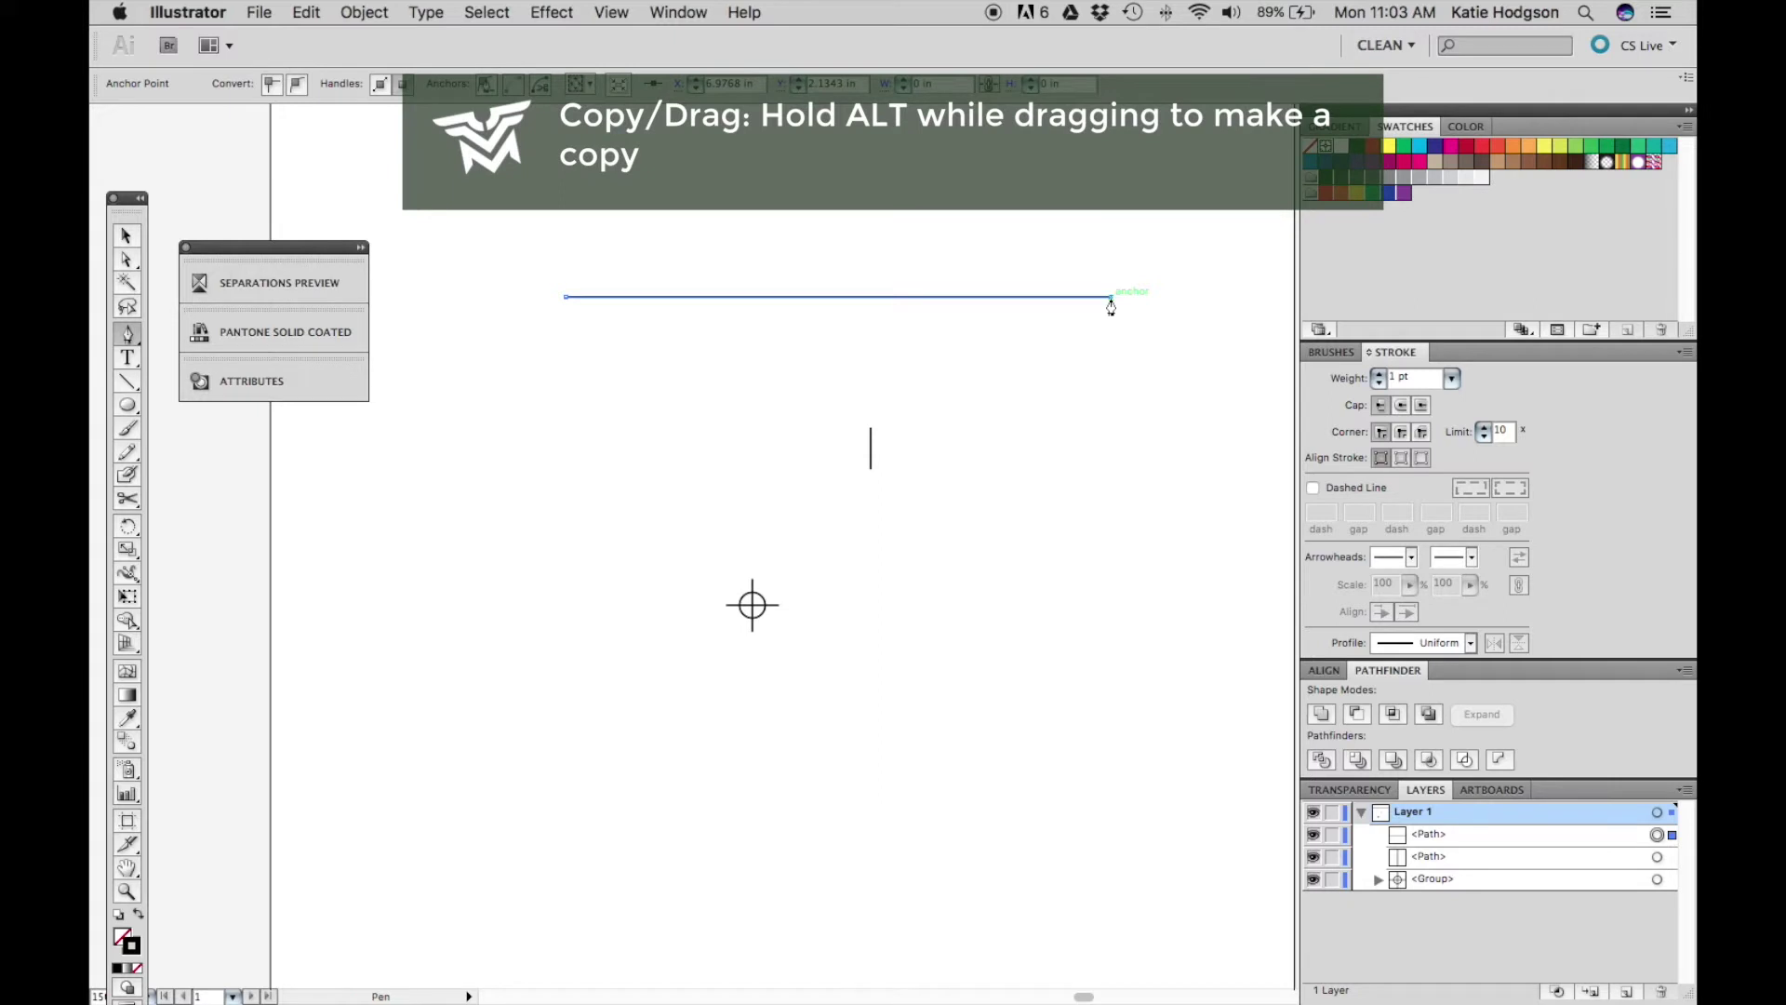
key("v")
left_click(840, 565)
Alt-drag copies of the short vertical line onto the level line's end and middle as ticks
left_click(873, 446)
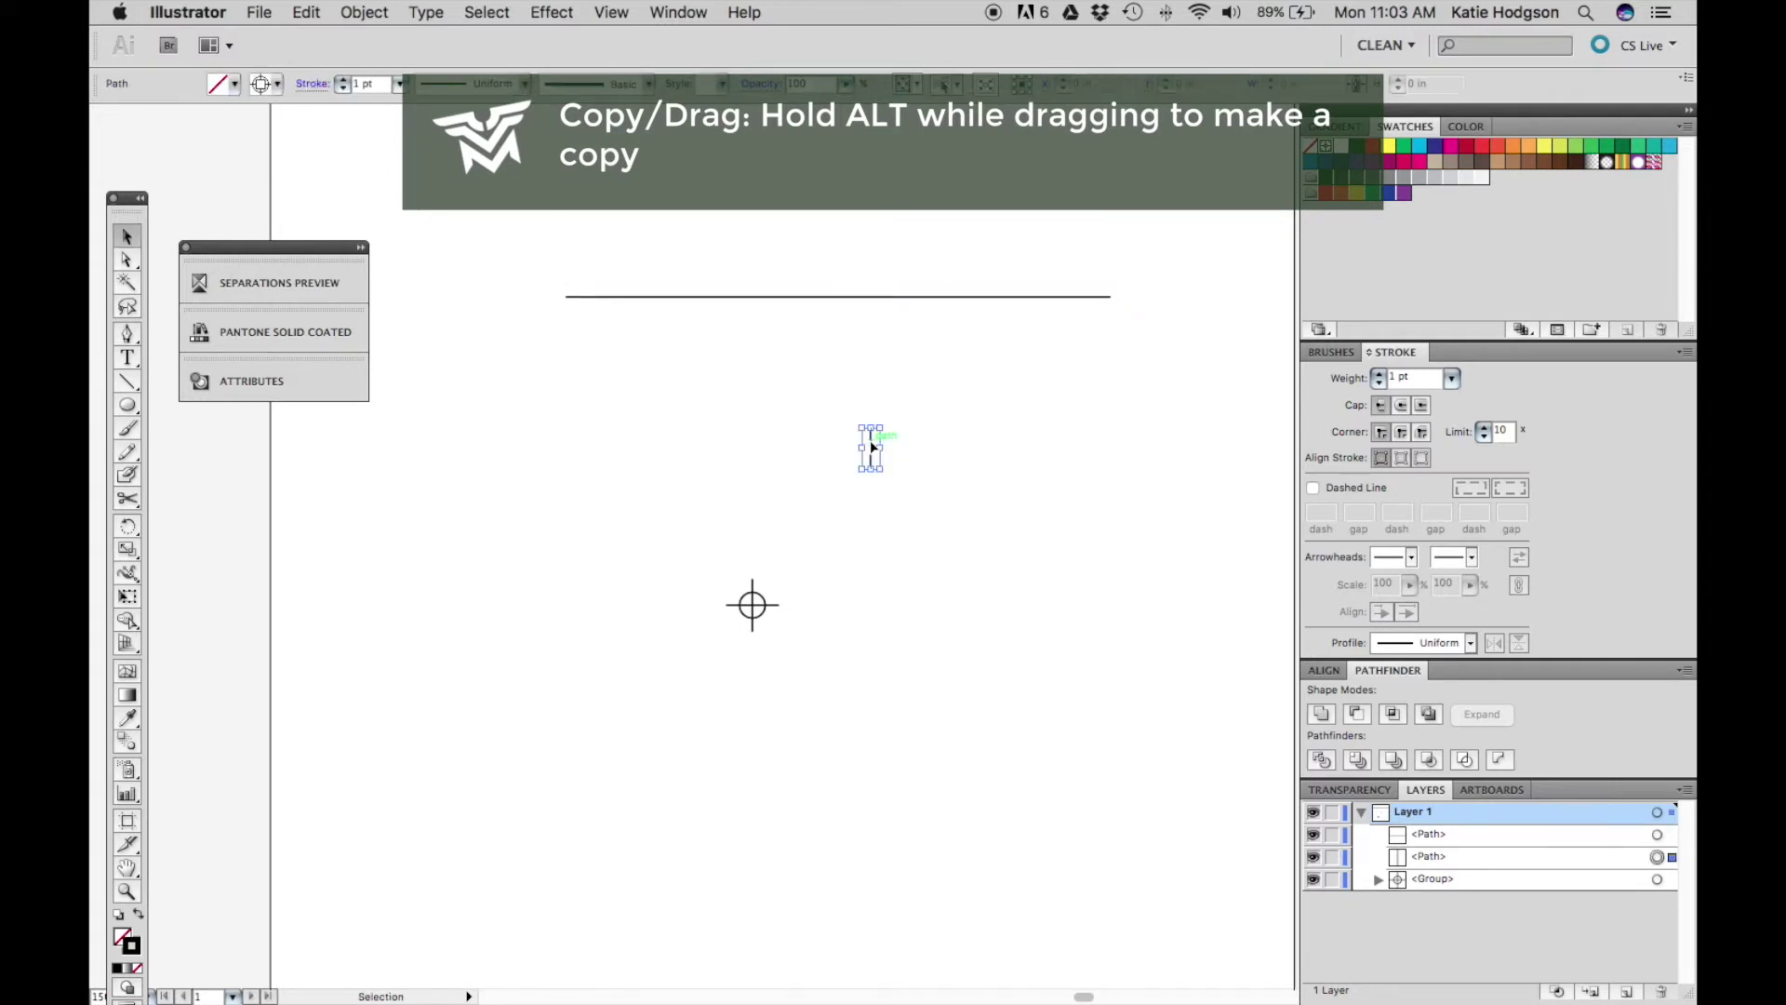
left_click_drag(875, 444, 565, 325)
left_click(1166, 300)
left_click(619, 363)
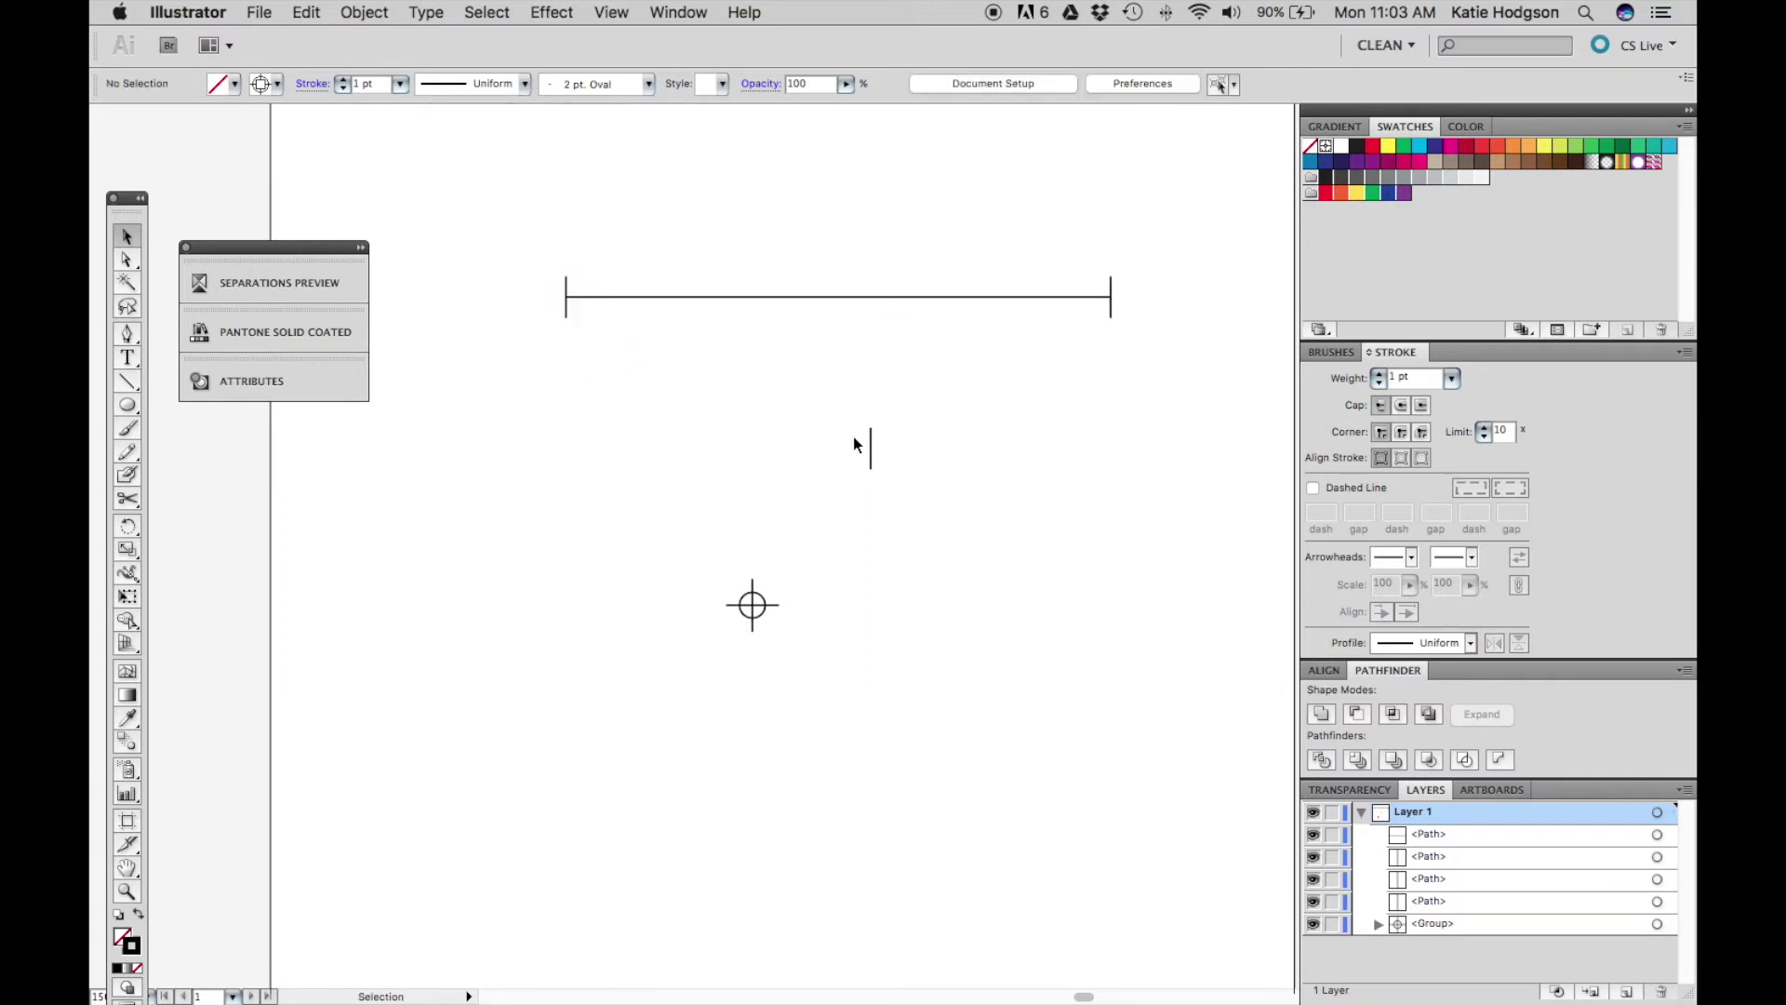
left_click_drag(567, 311, 841, 315)
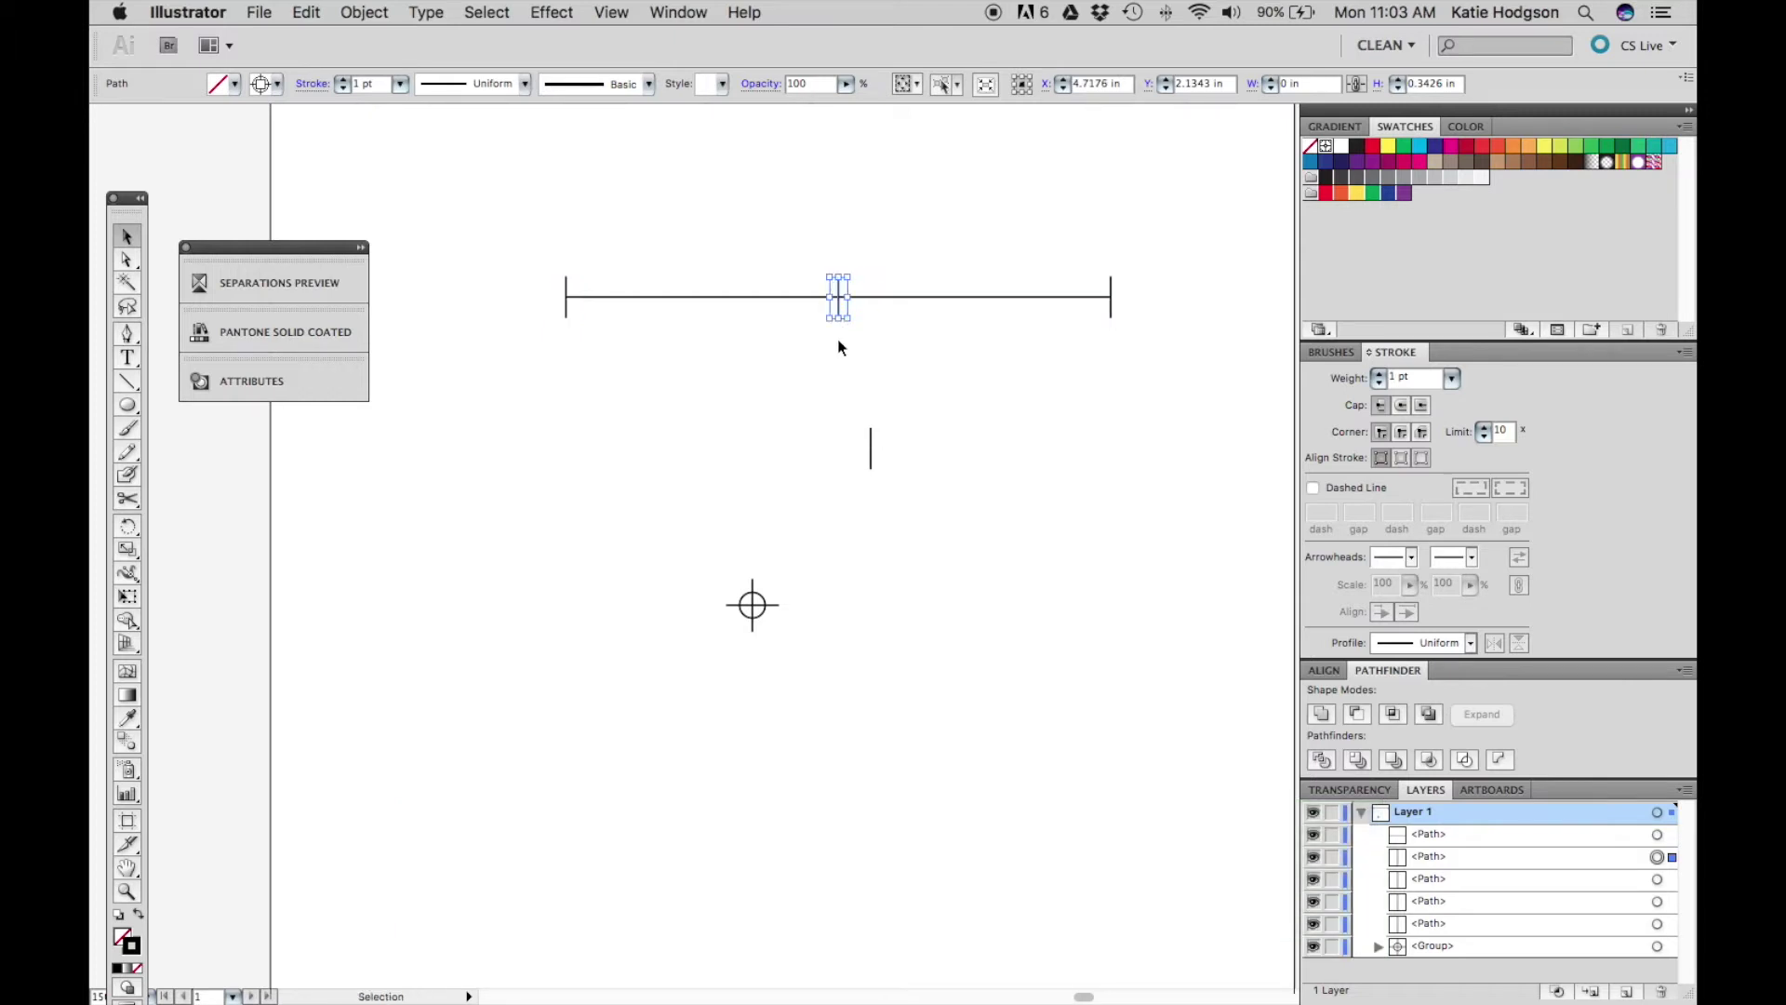
left_click(836, 343)
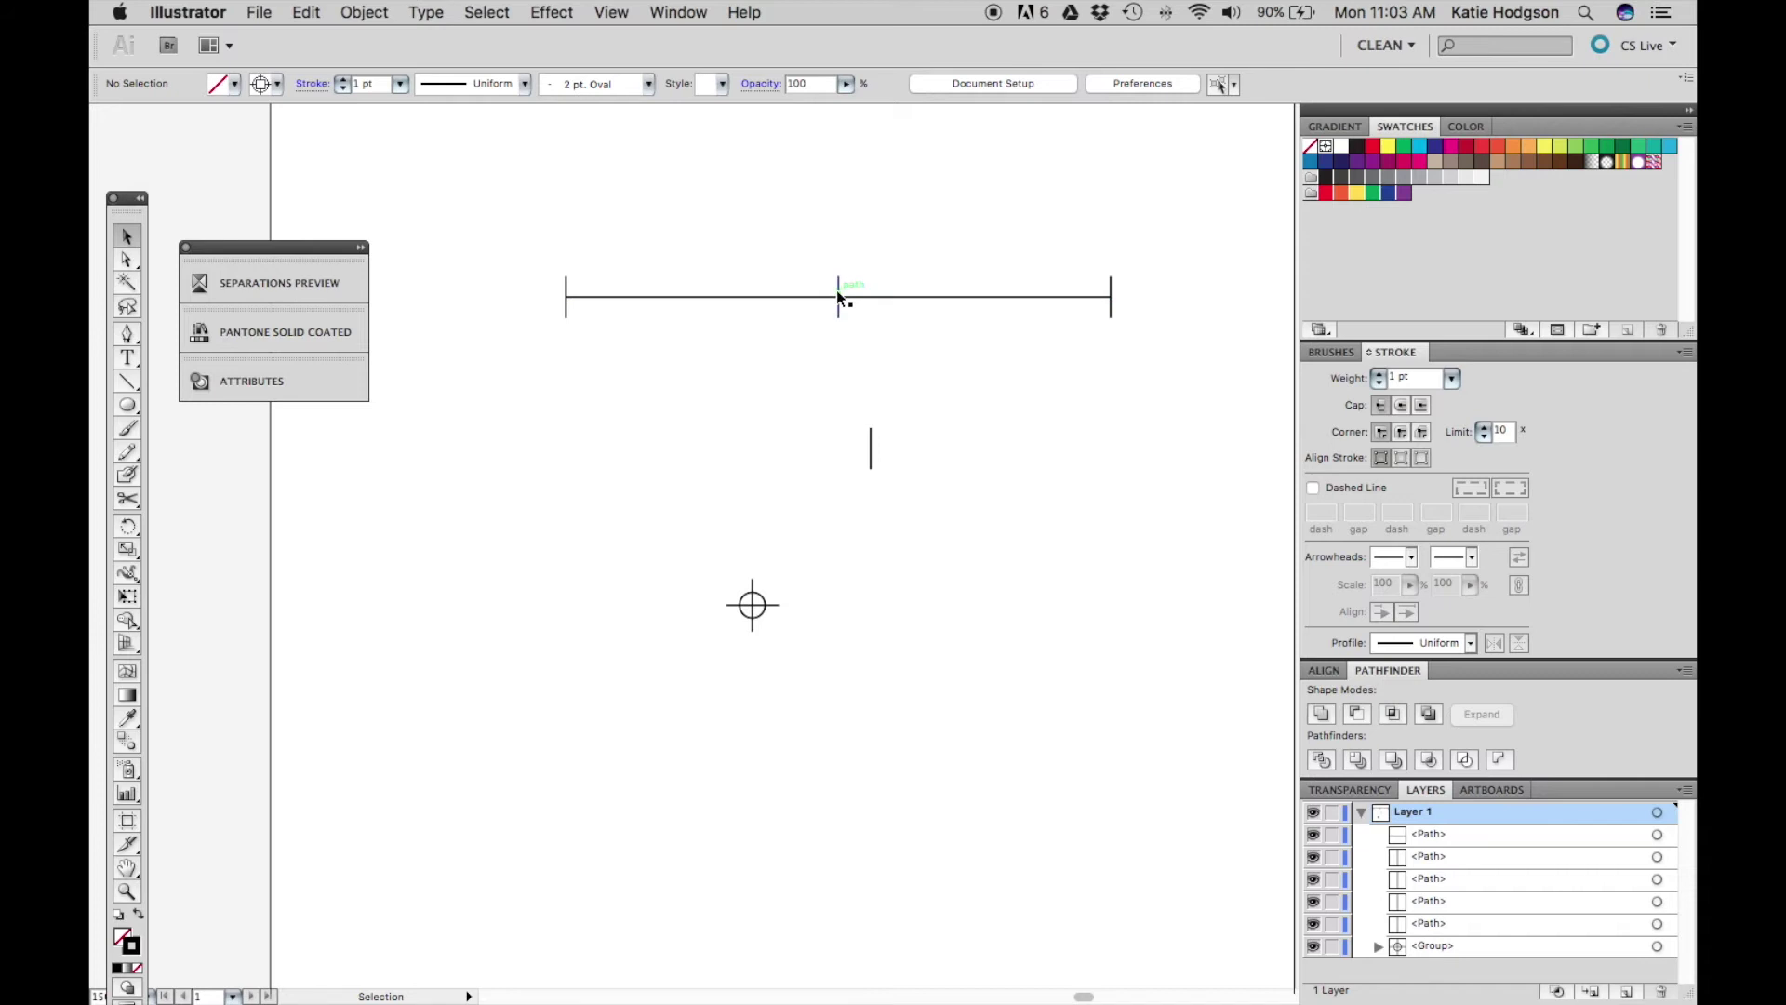
Turn off Smart Guides and group the level line with its three tick marks
left_click(632, 13)
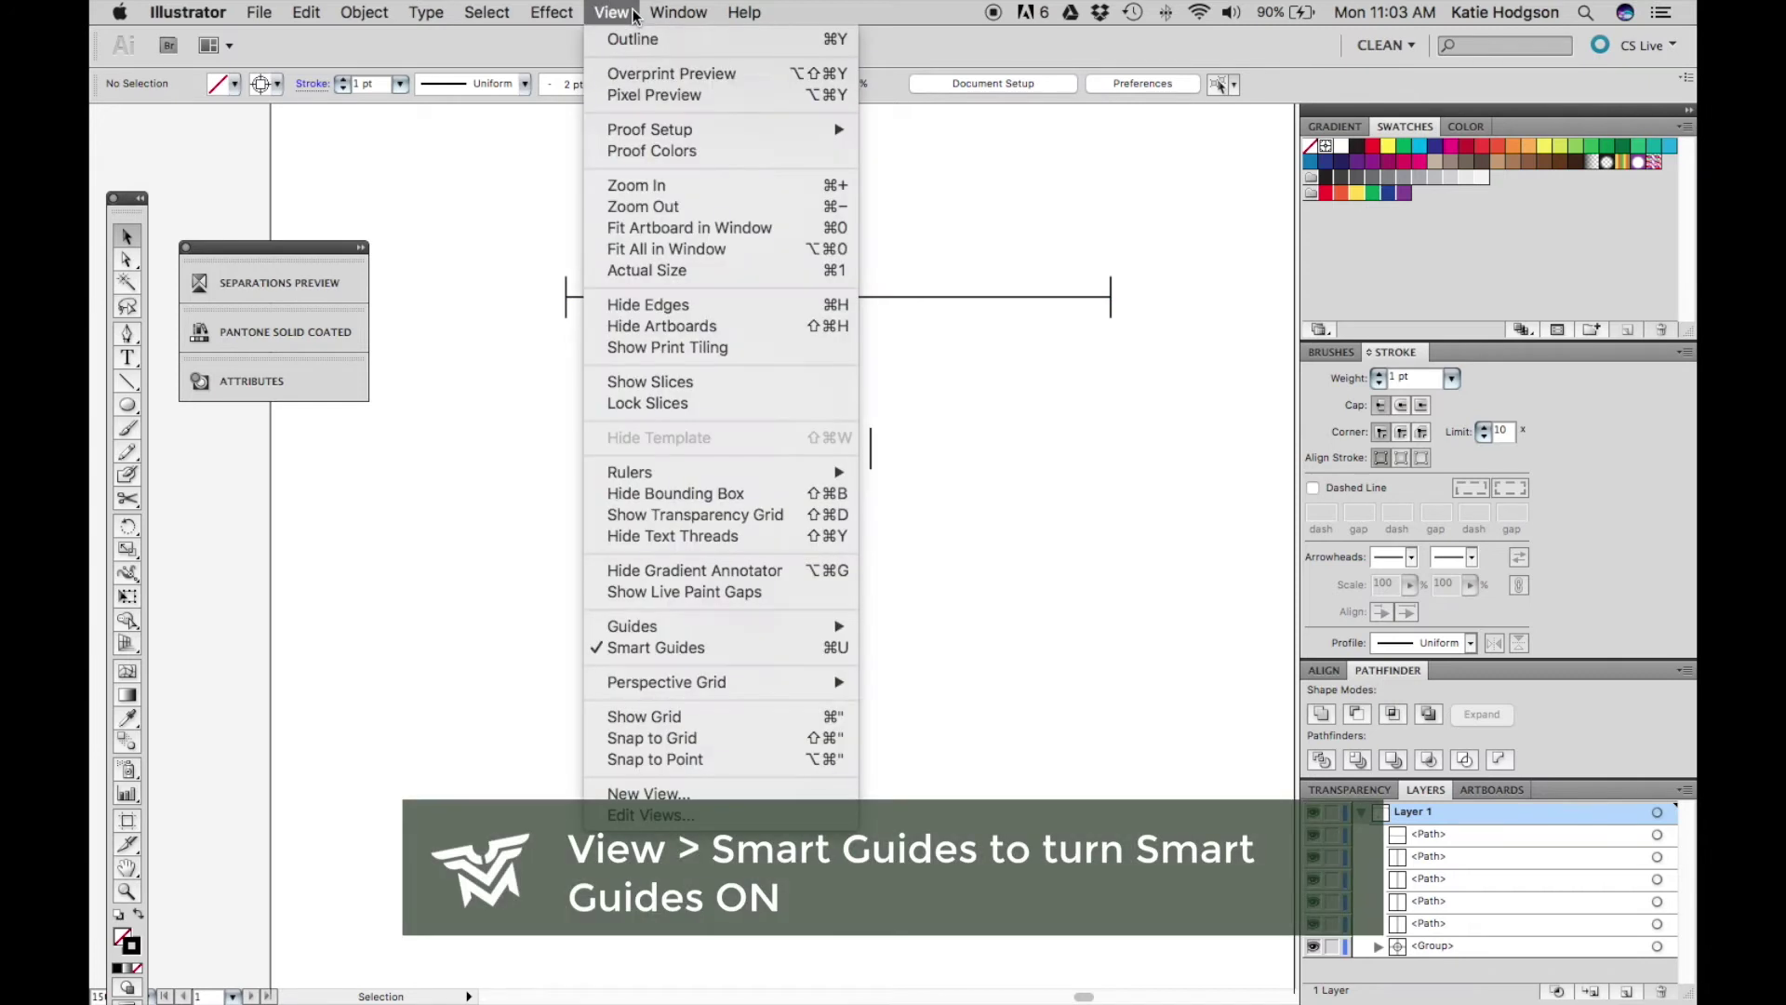
left_click(712, 656)
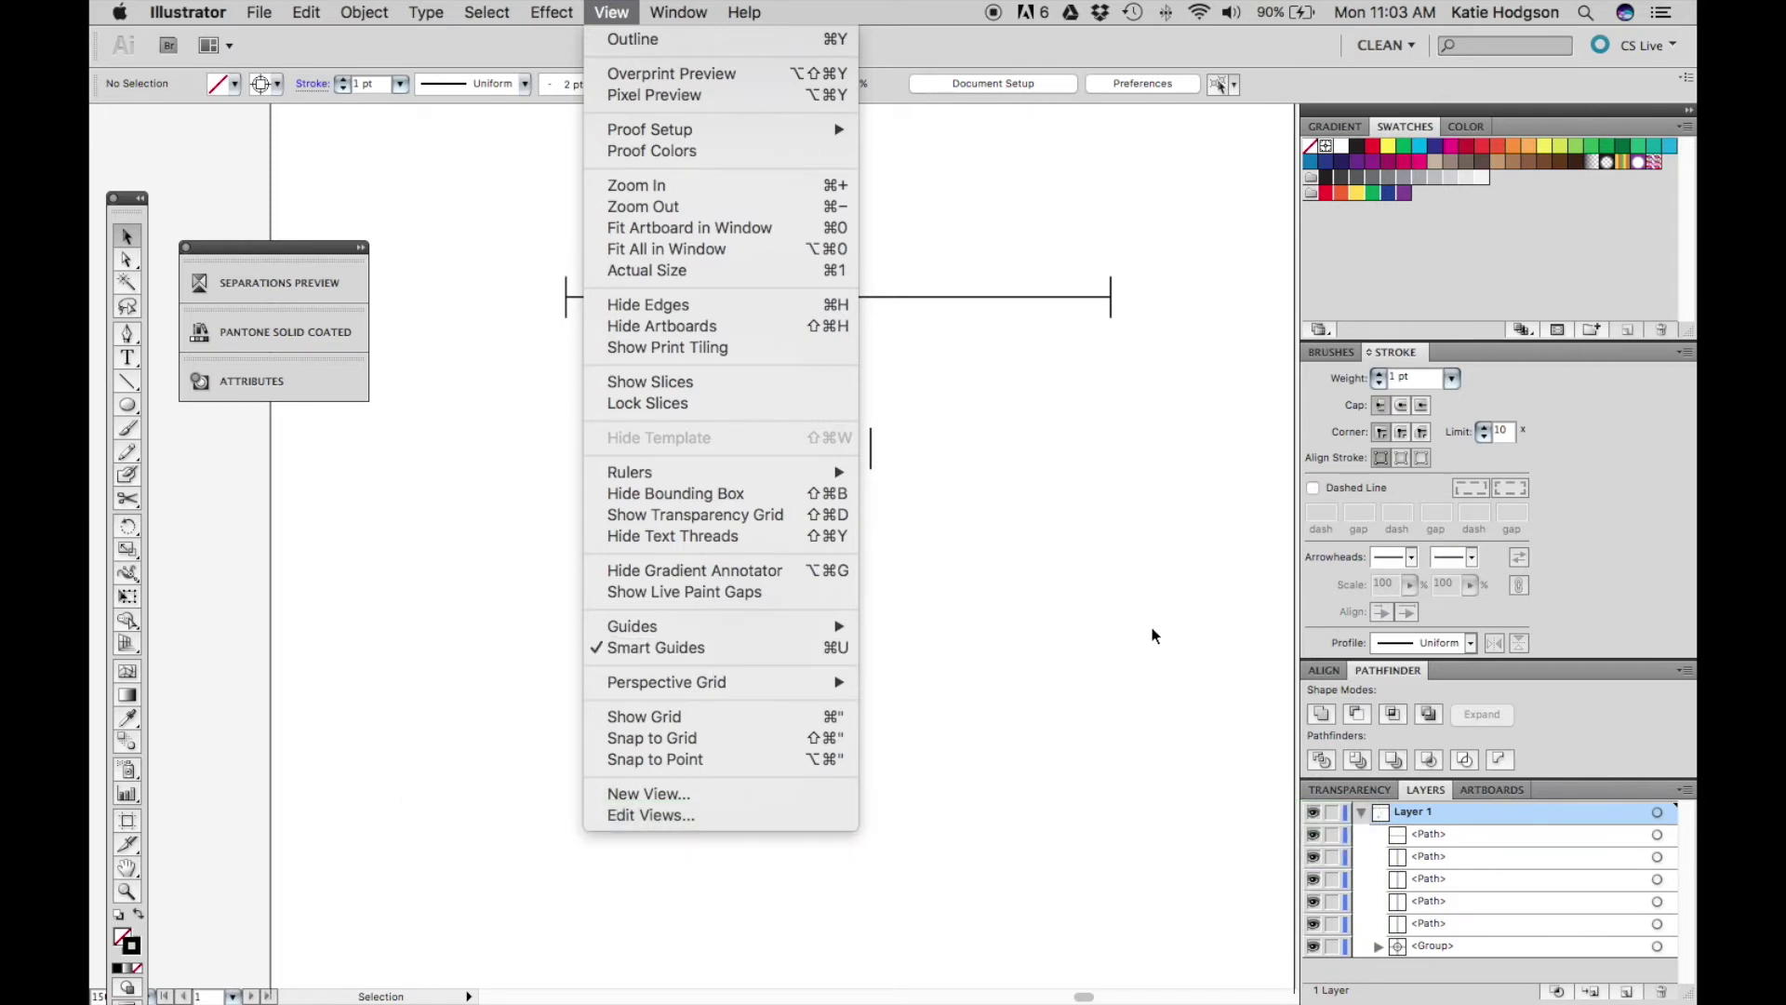
key("a")
left_click_drag(520, 227, 1177, 357)
key("super+g")
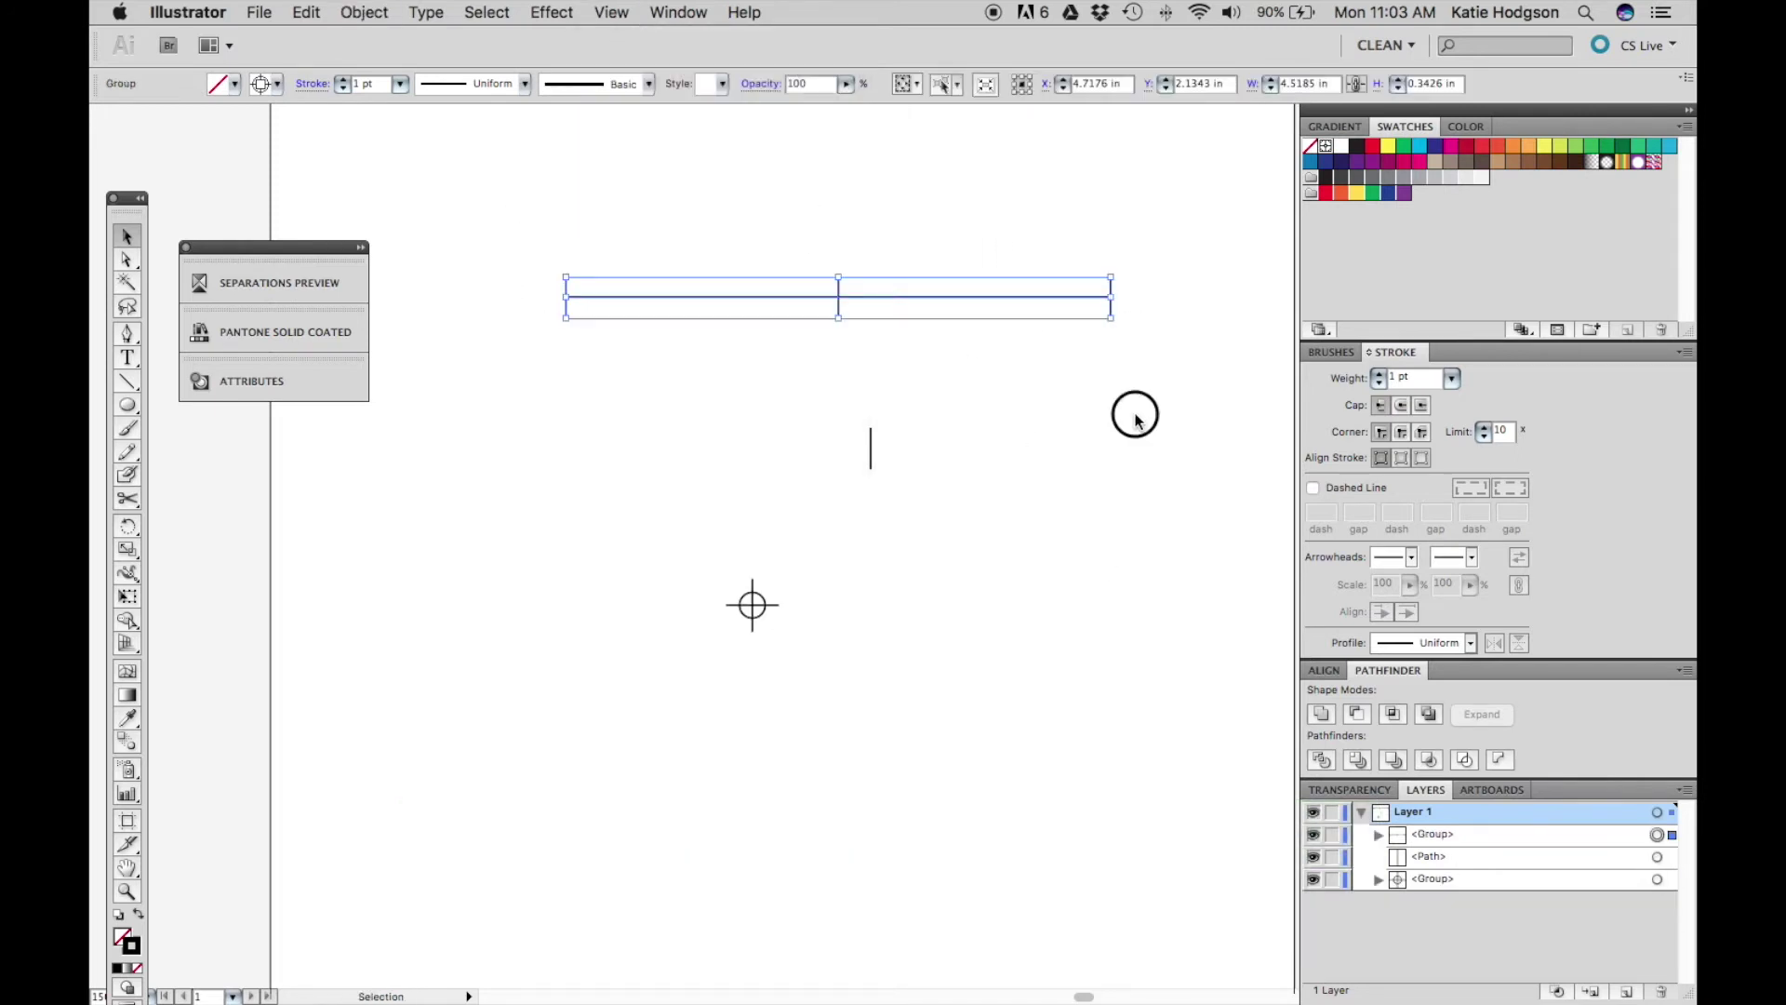
Move the crosshair circle up beside the short center line
key("v")
left_click(1136, 410)
left_click_drag(768, 604, 796, 448)
left_click(959, 402)
scroll(1005, 430, "up", 1)
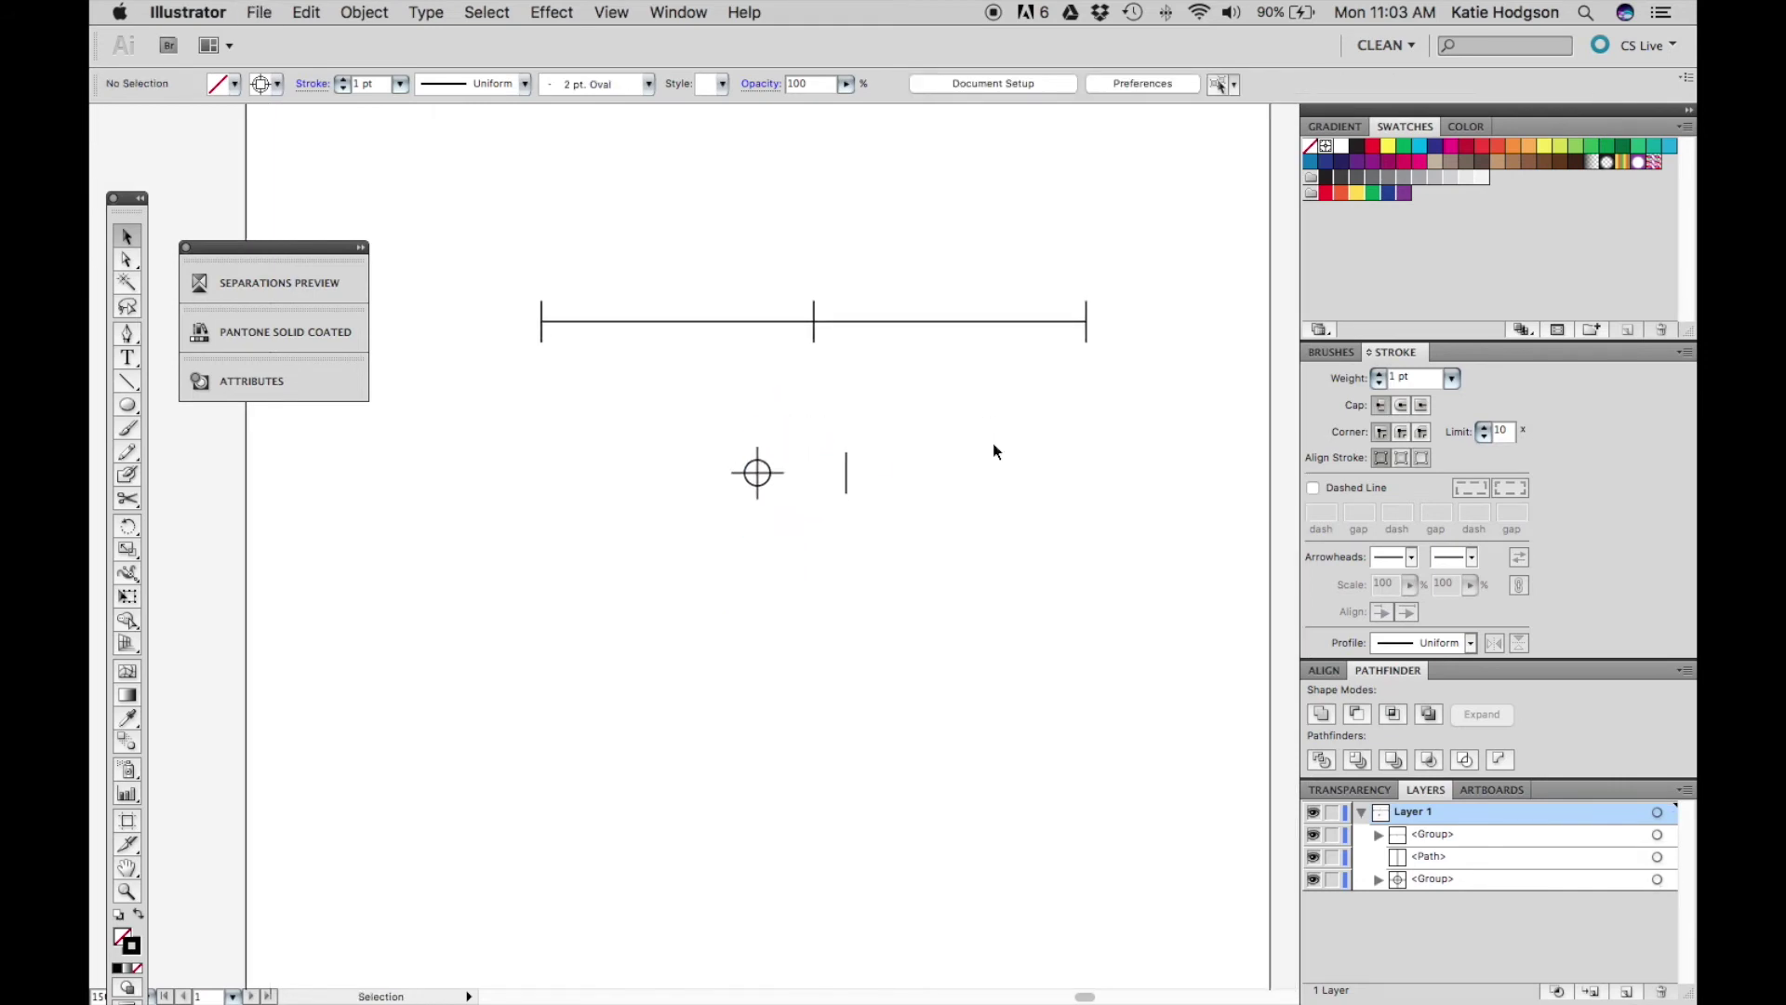
left_click(331, 288)
left_click(443, 302)
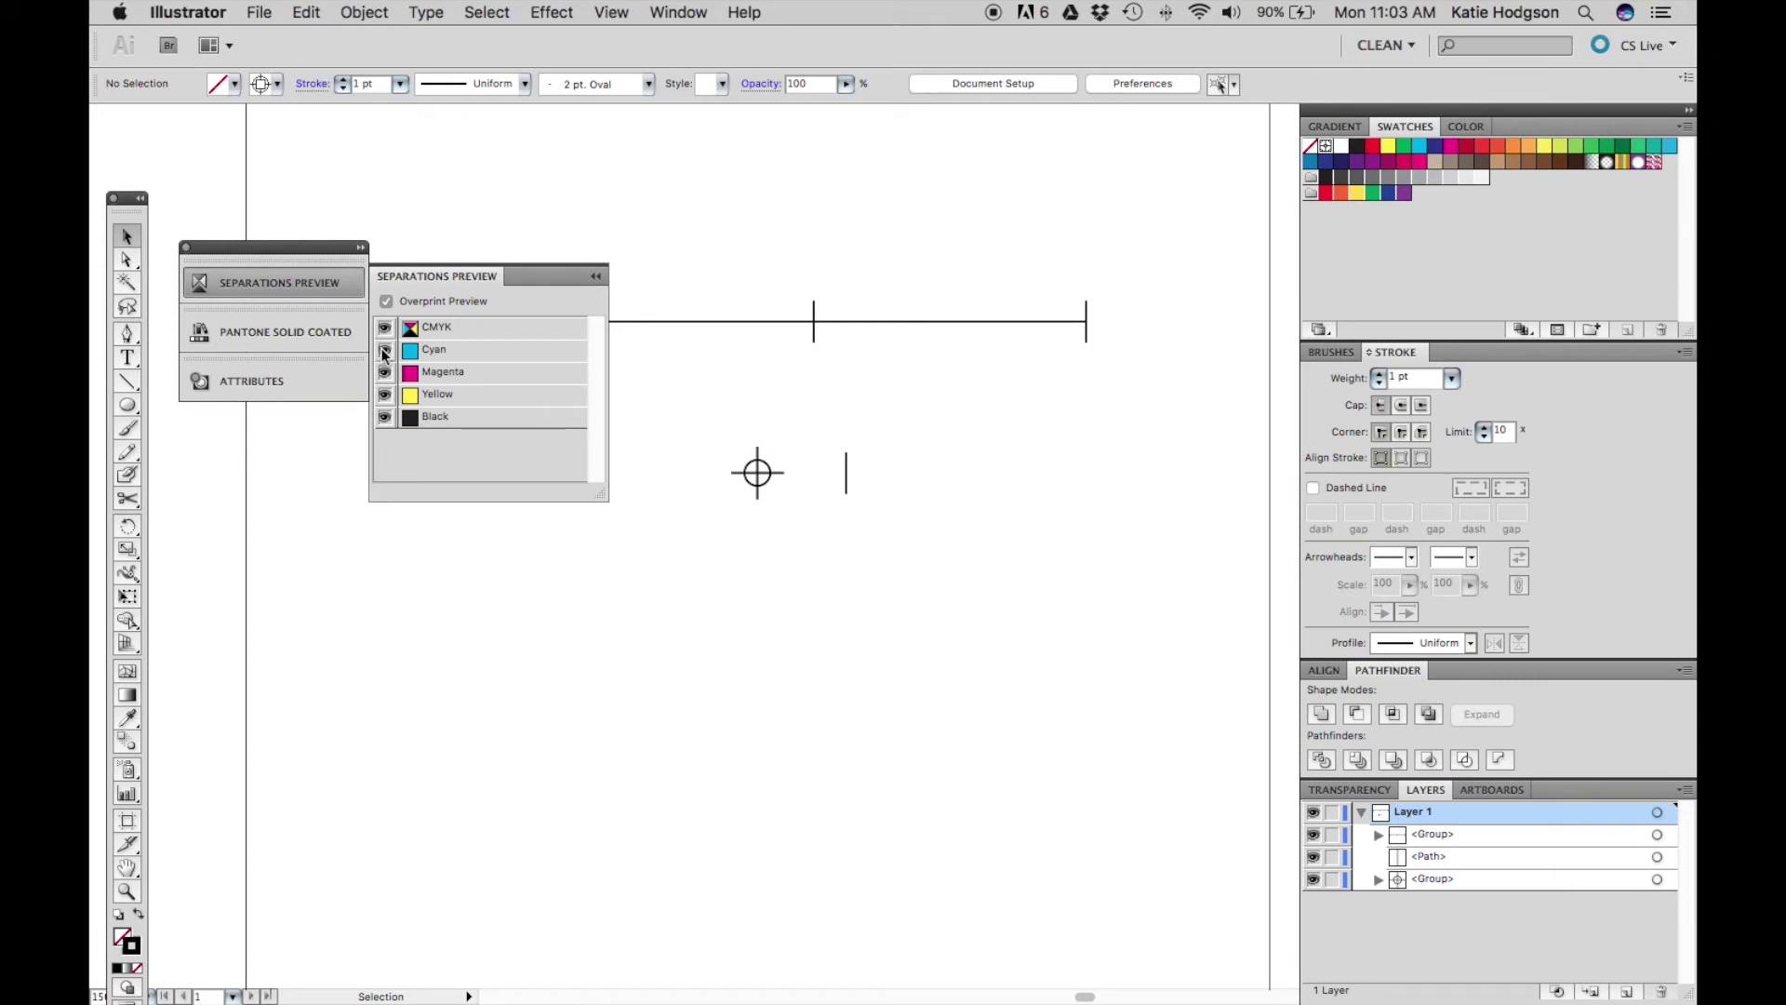
left_click(383, 350)
left_click(384, 372)
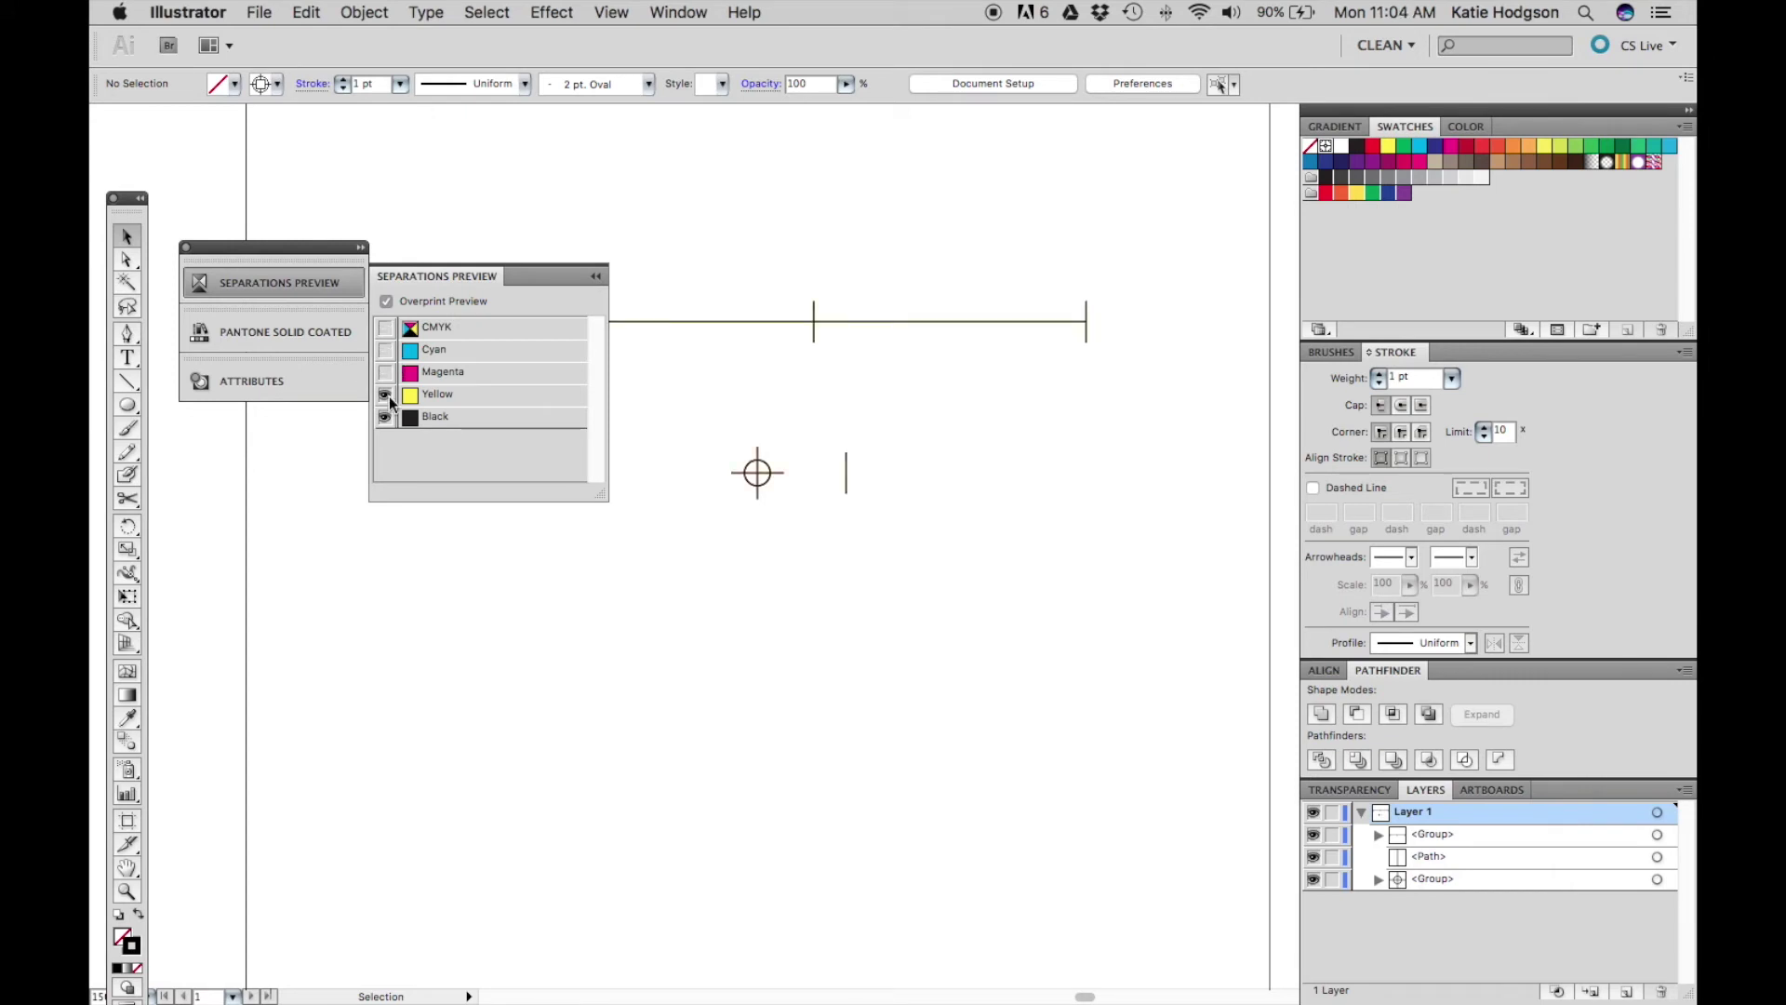
left_click(432, 297)
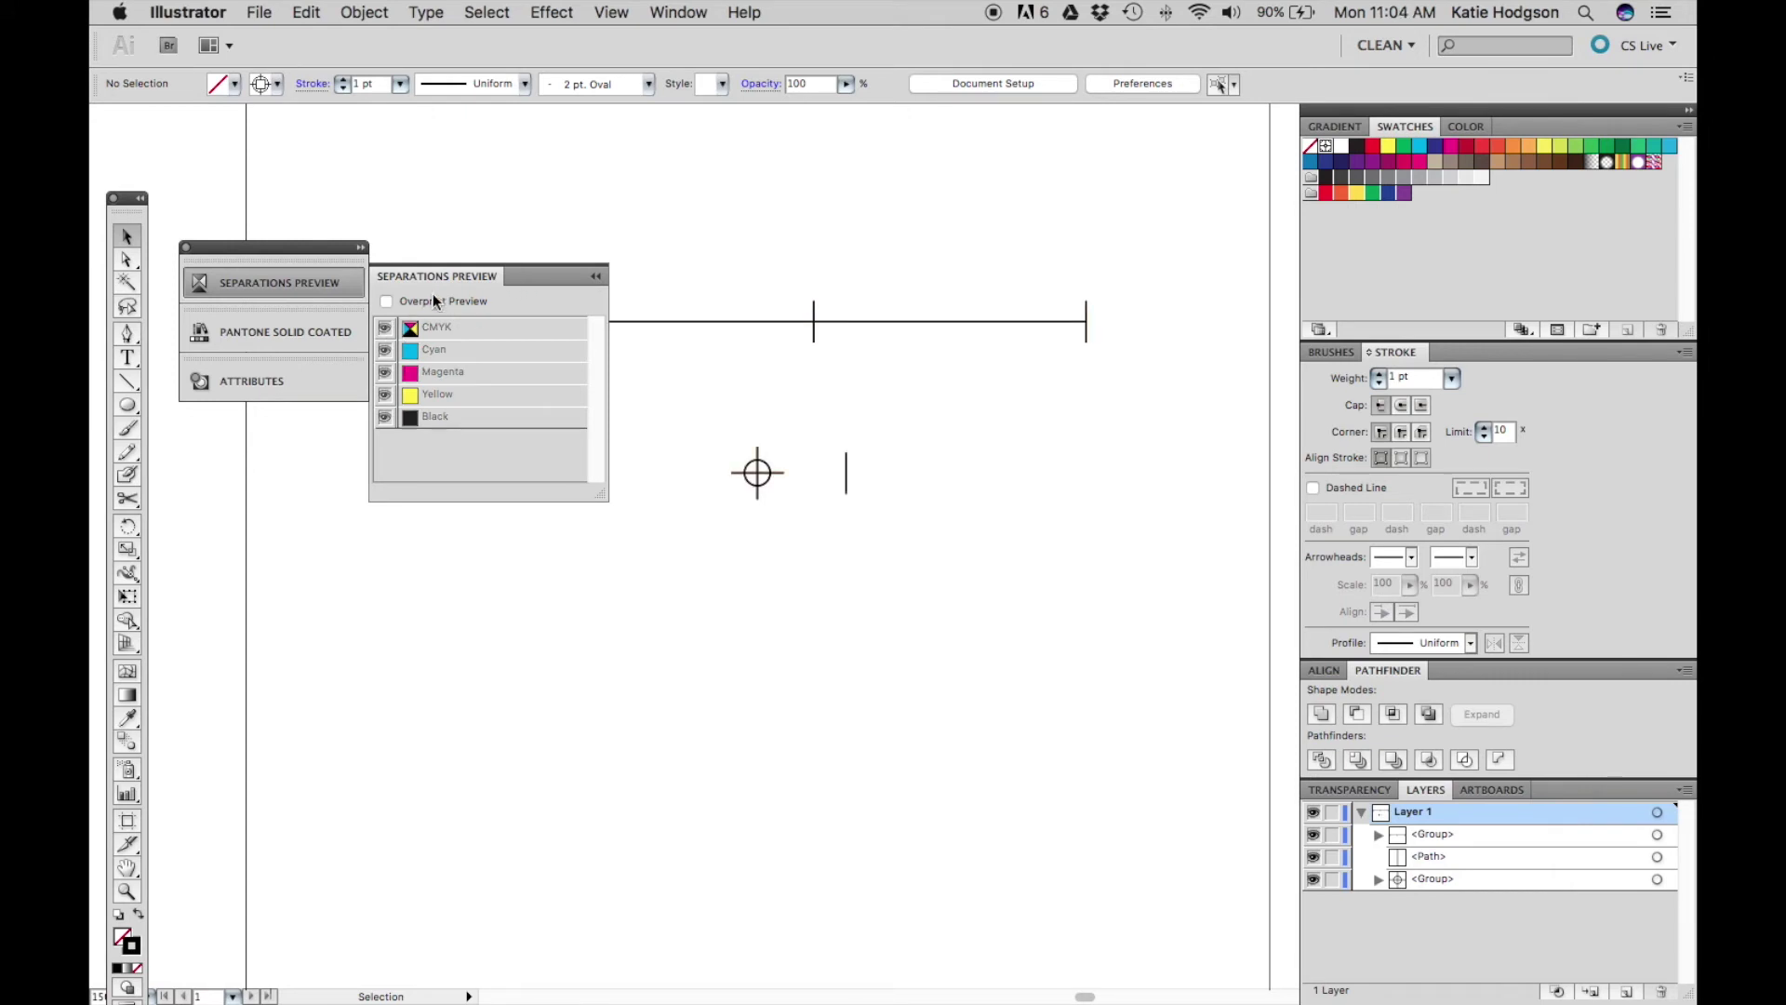
left_click(637, 265)
left_click(636, 321)
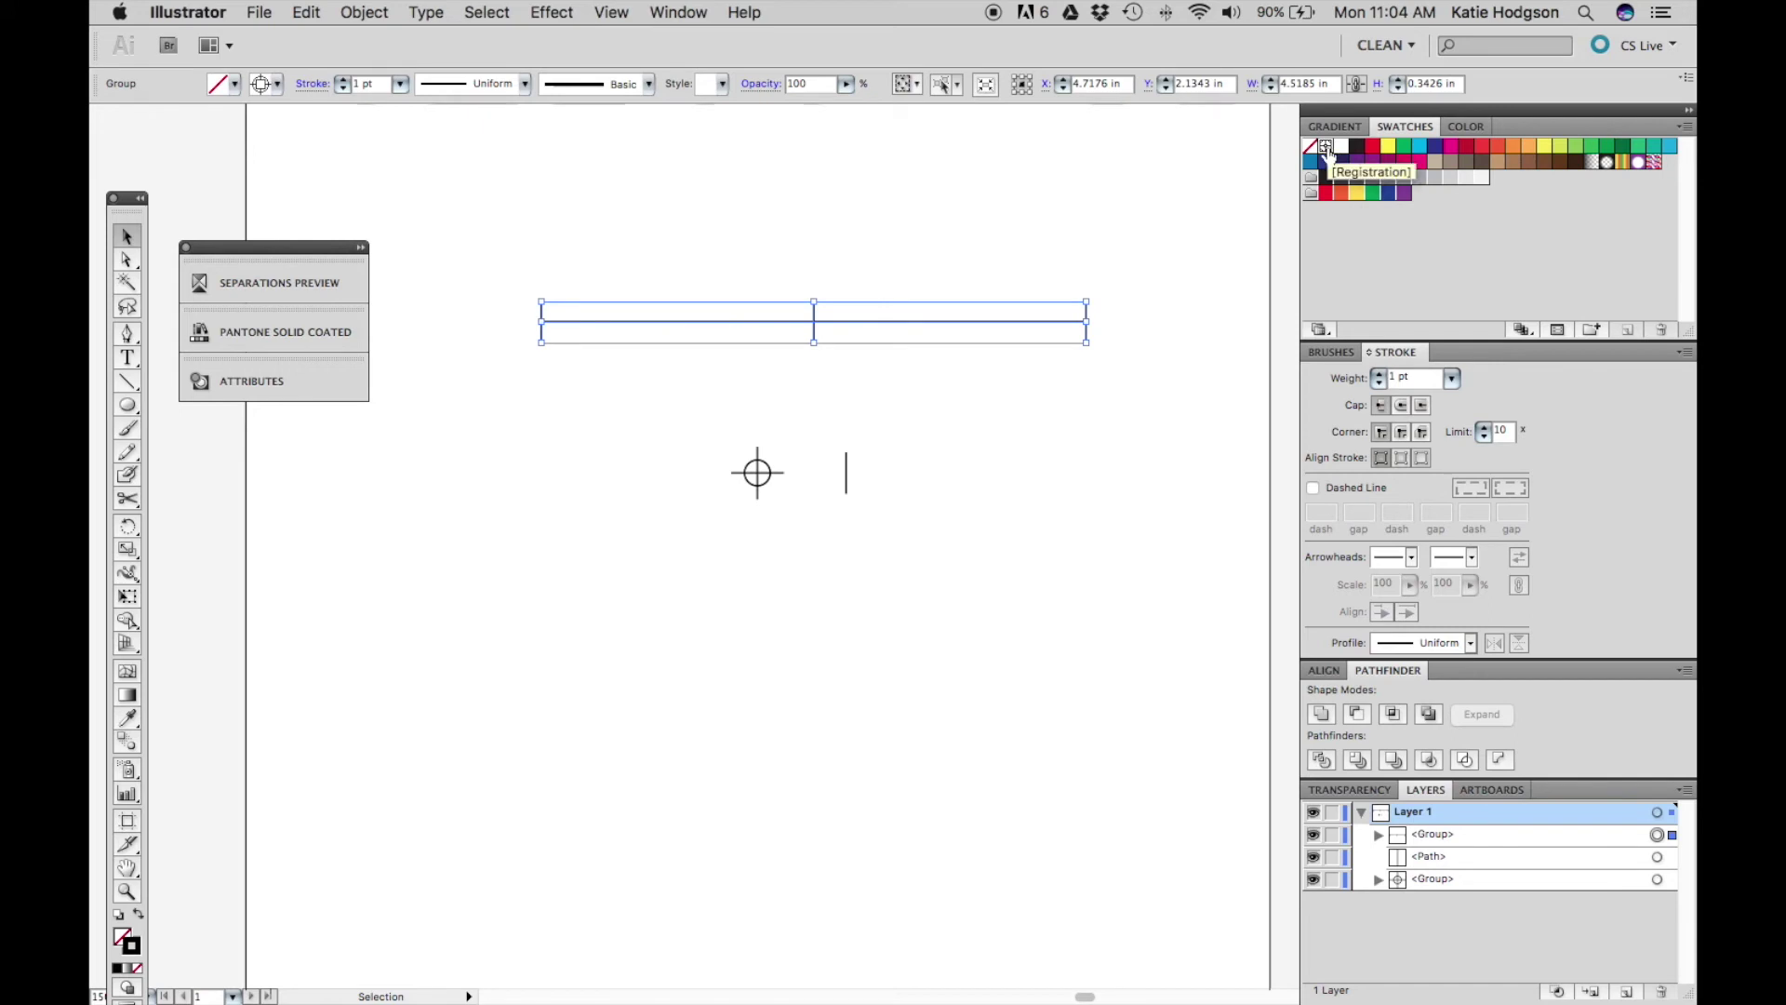
left_click(761, 472)
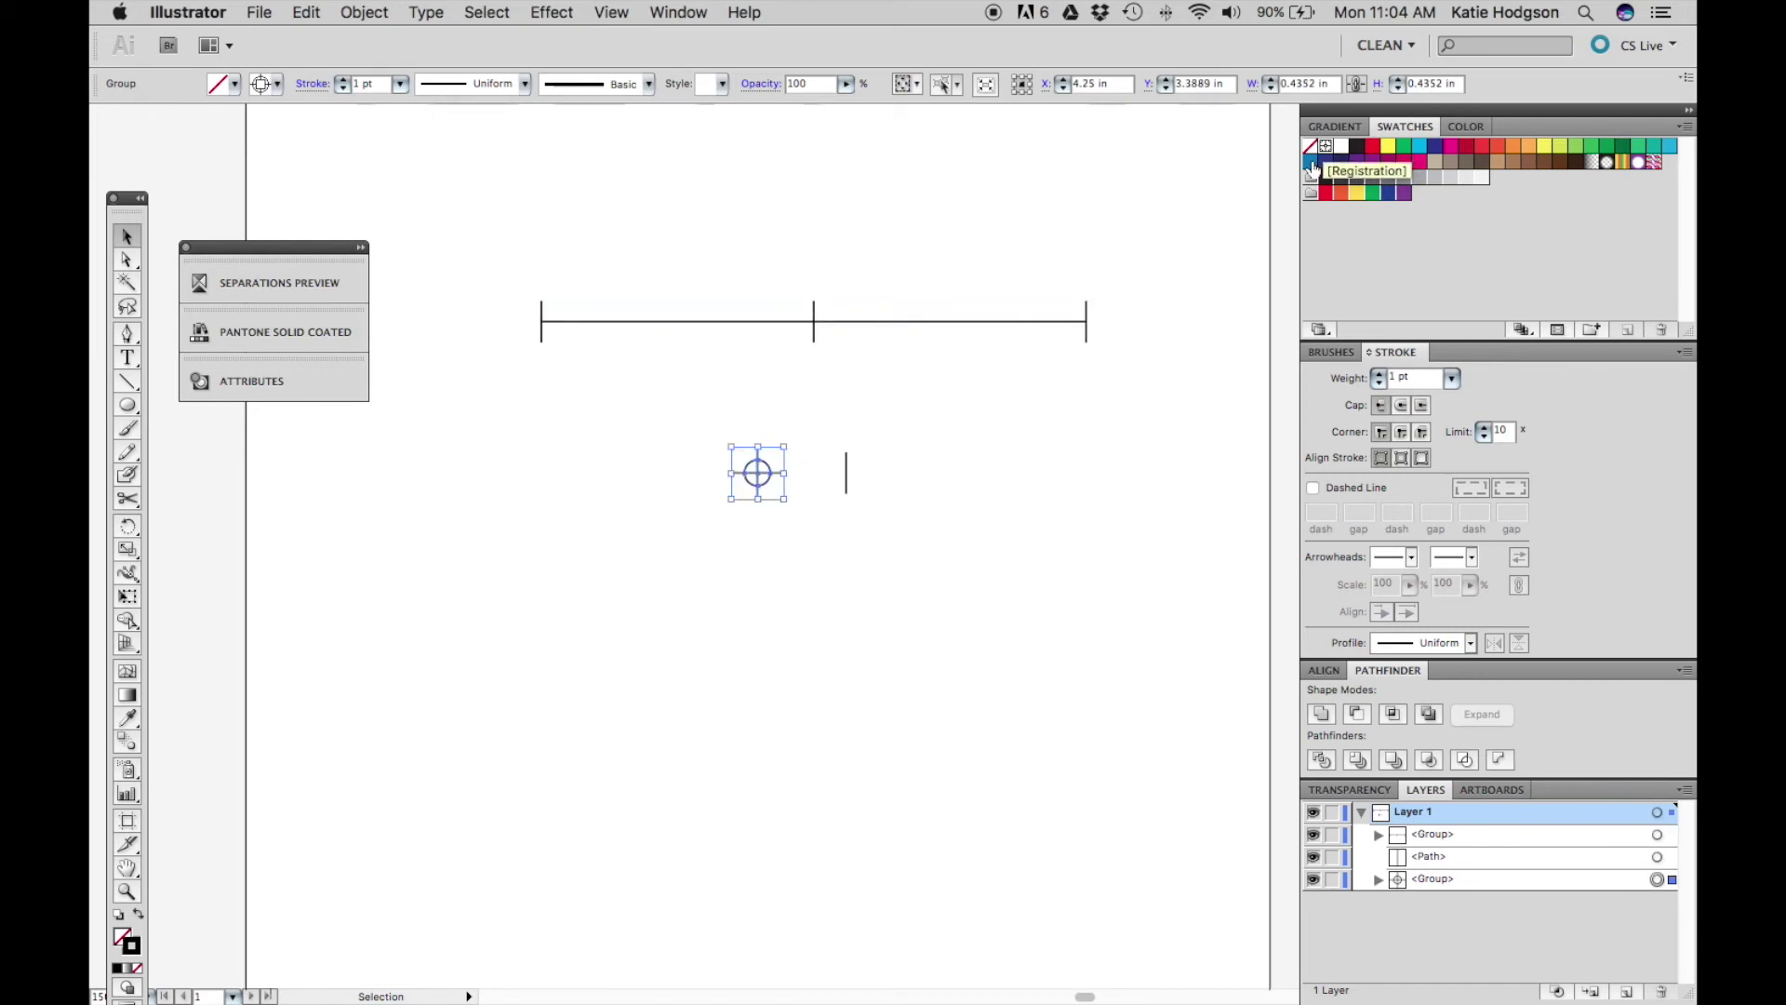
left_click(845, 482)
left_click(846, 473)
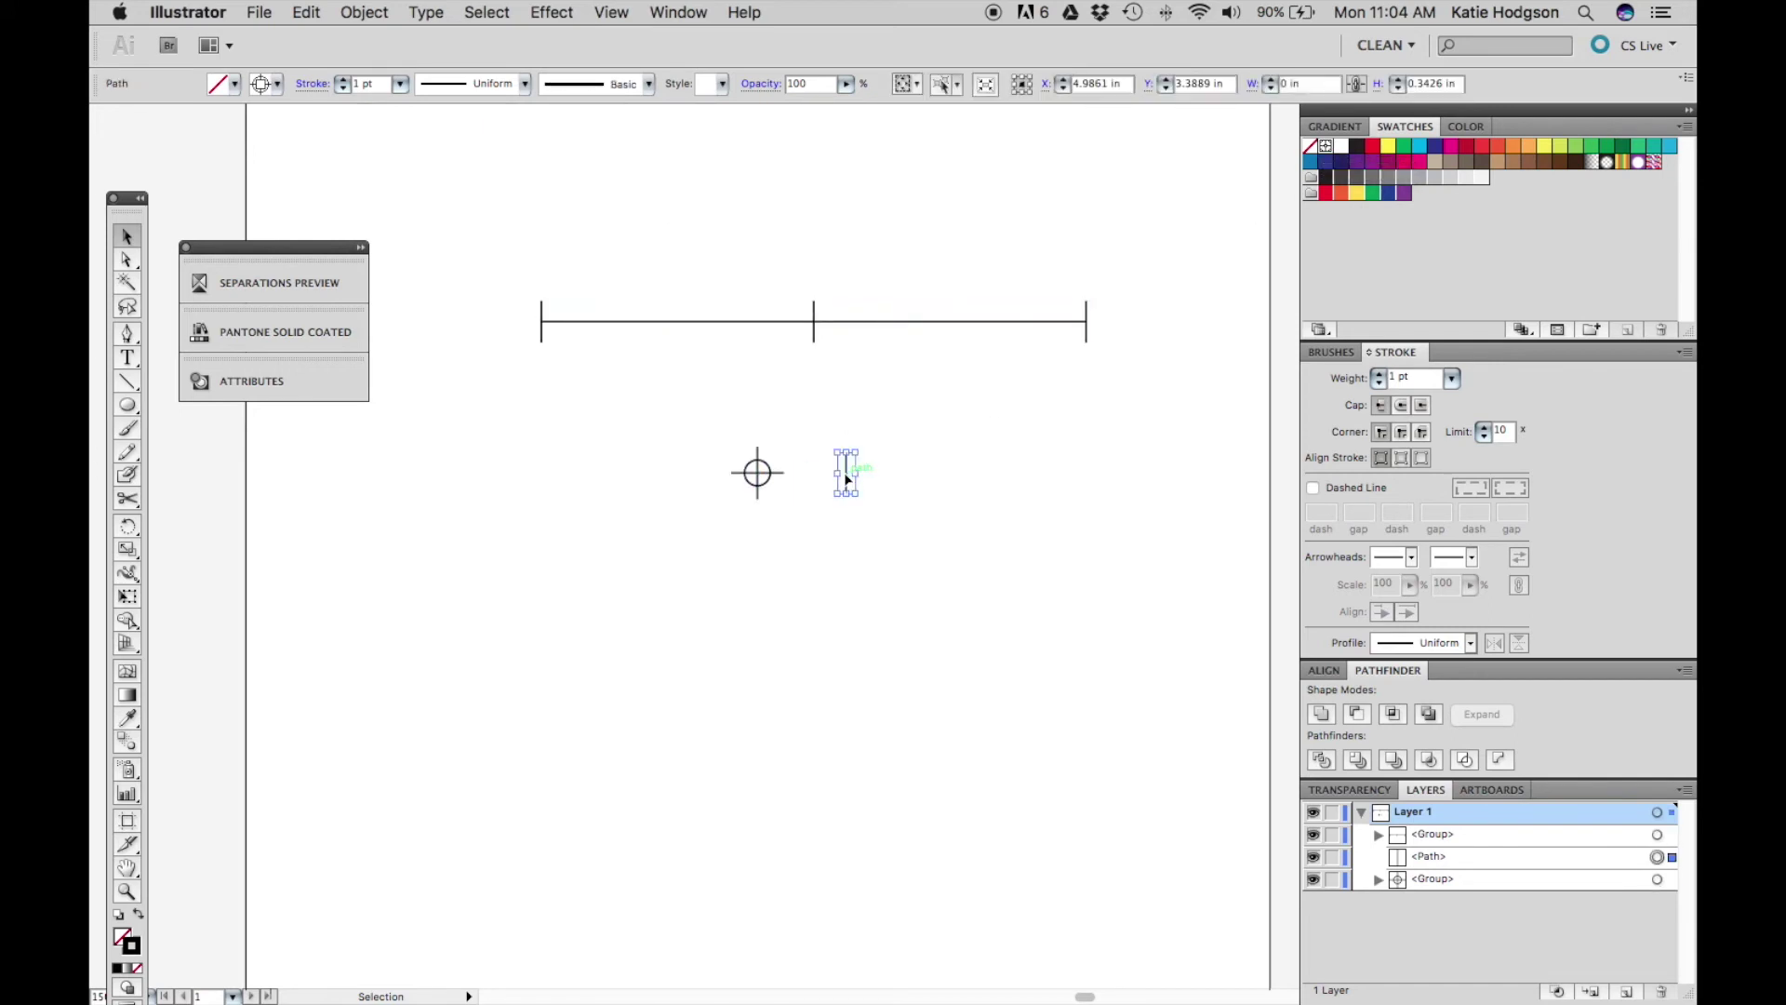
left_click(988, 490)
left_click(269, 281)
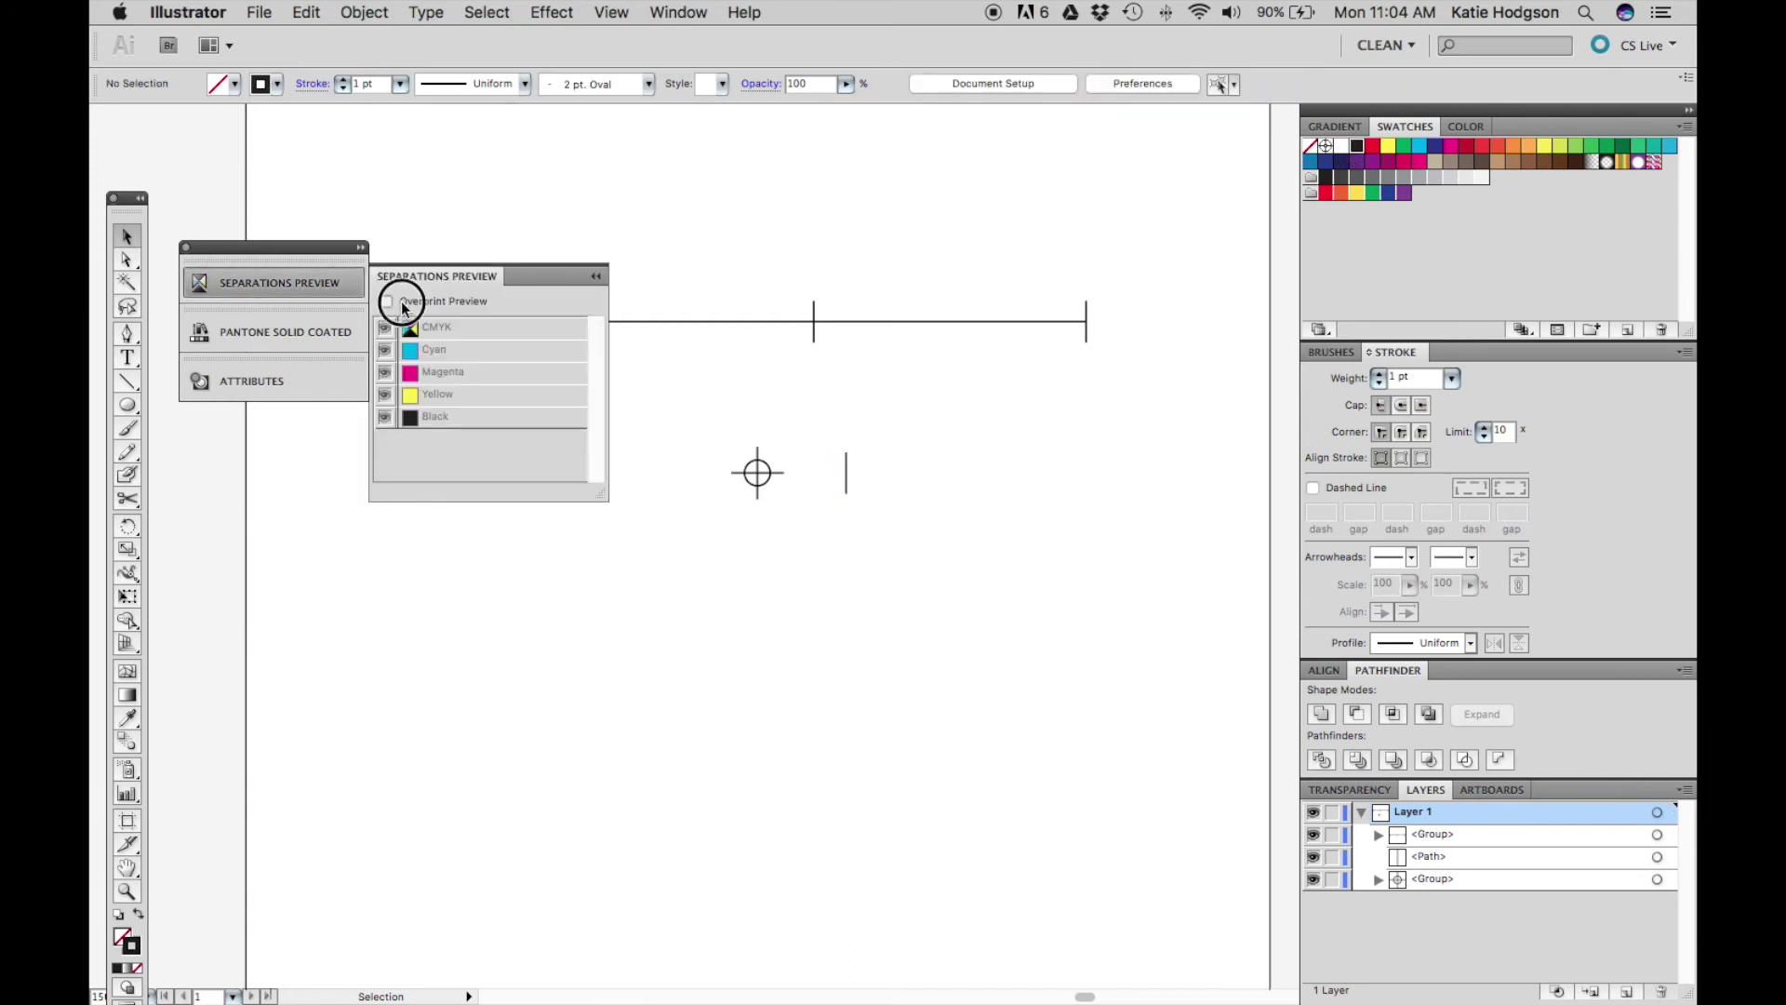
left_click(384, 417)
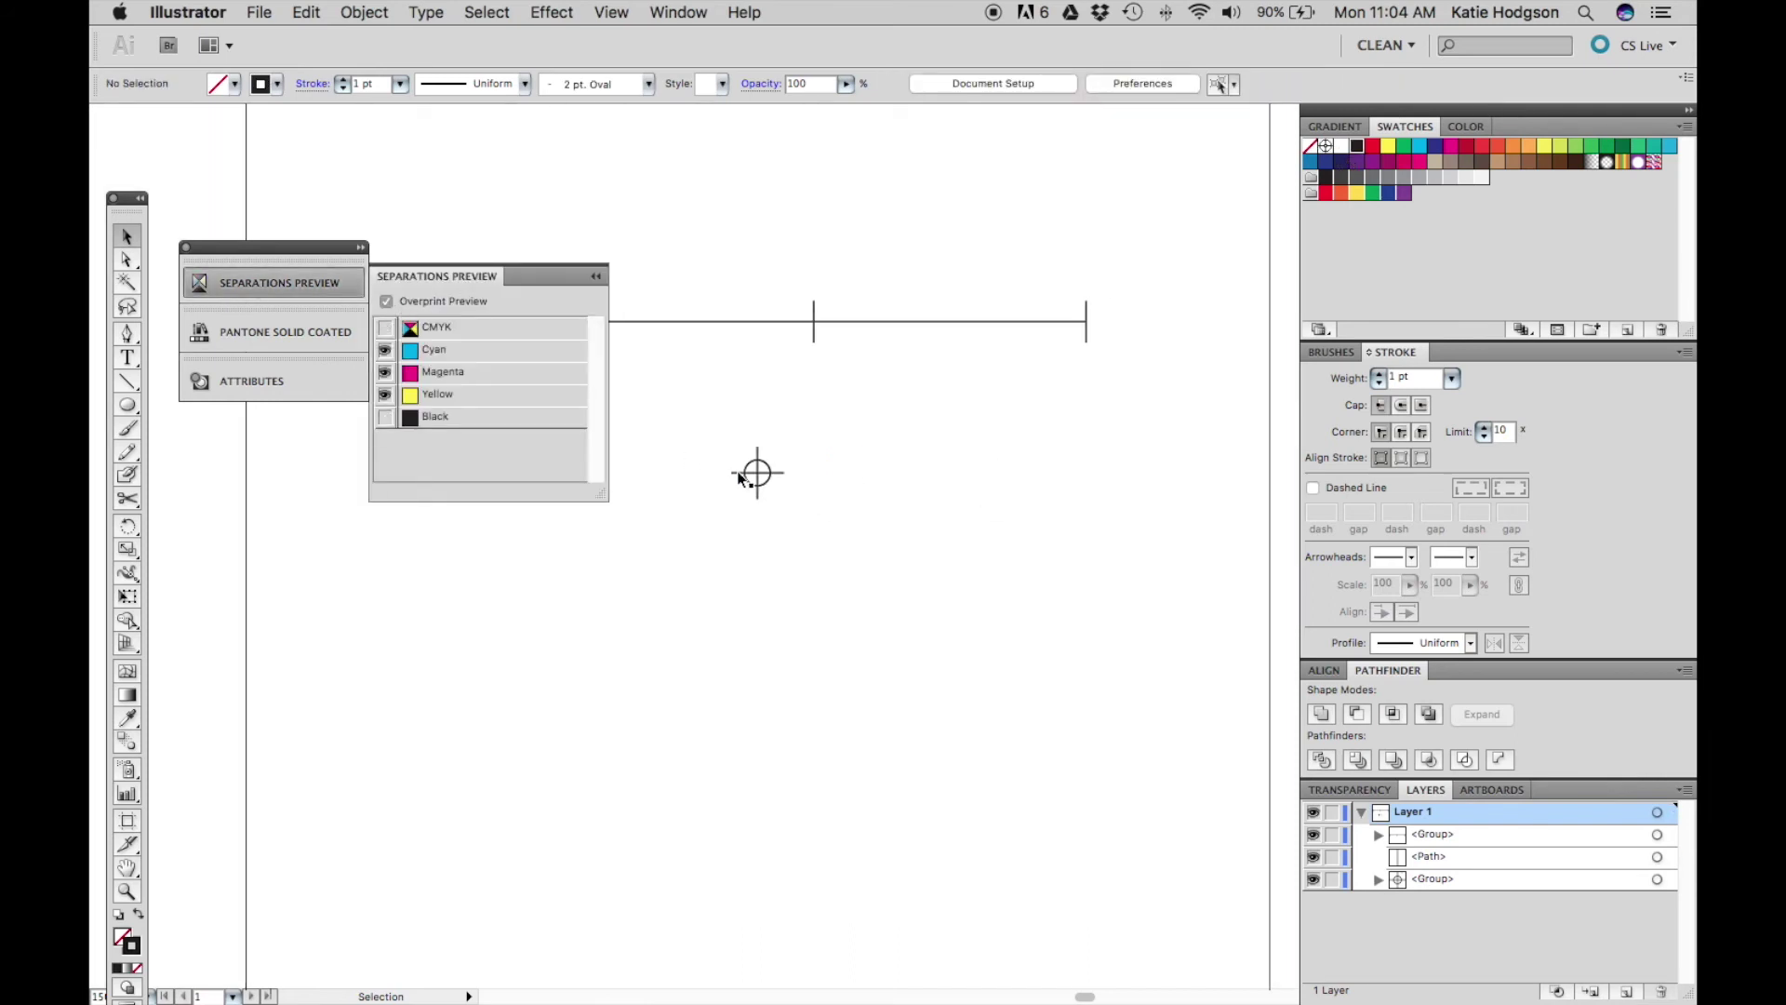
left_click(386, 300)
left_click(596, 276)
left_click_drag(857, 455, 817, 489)
Apply the [Registration] swatch to the short center line's stroke
left_click(1325, 146)
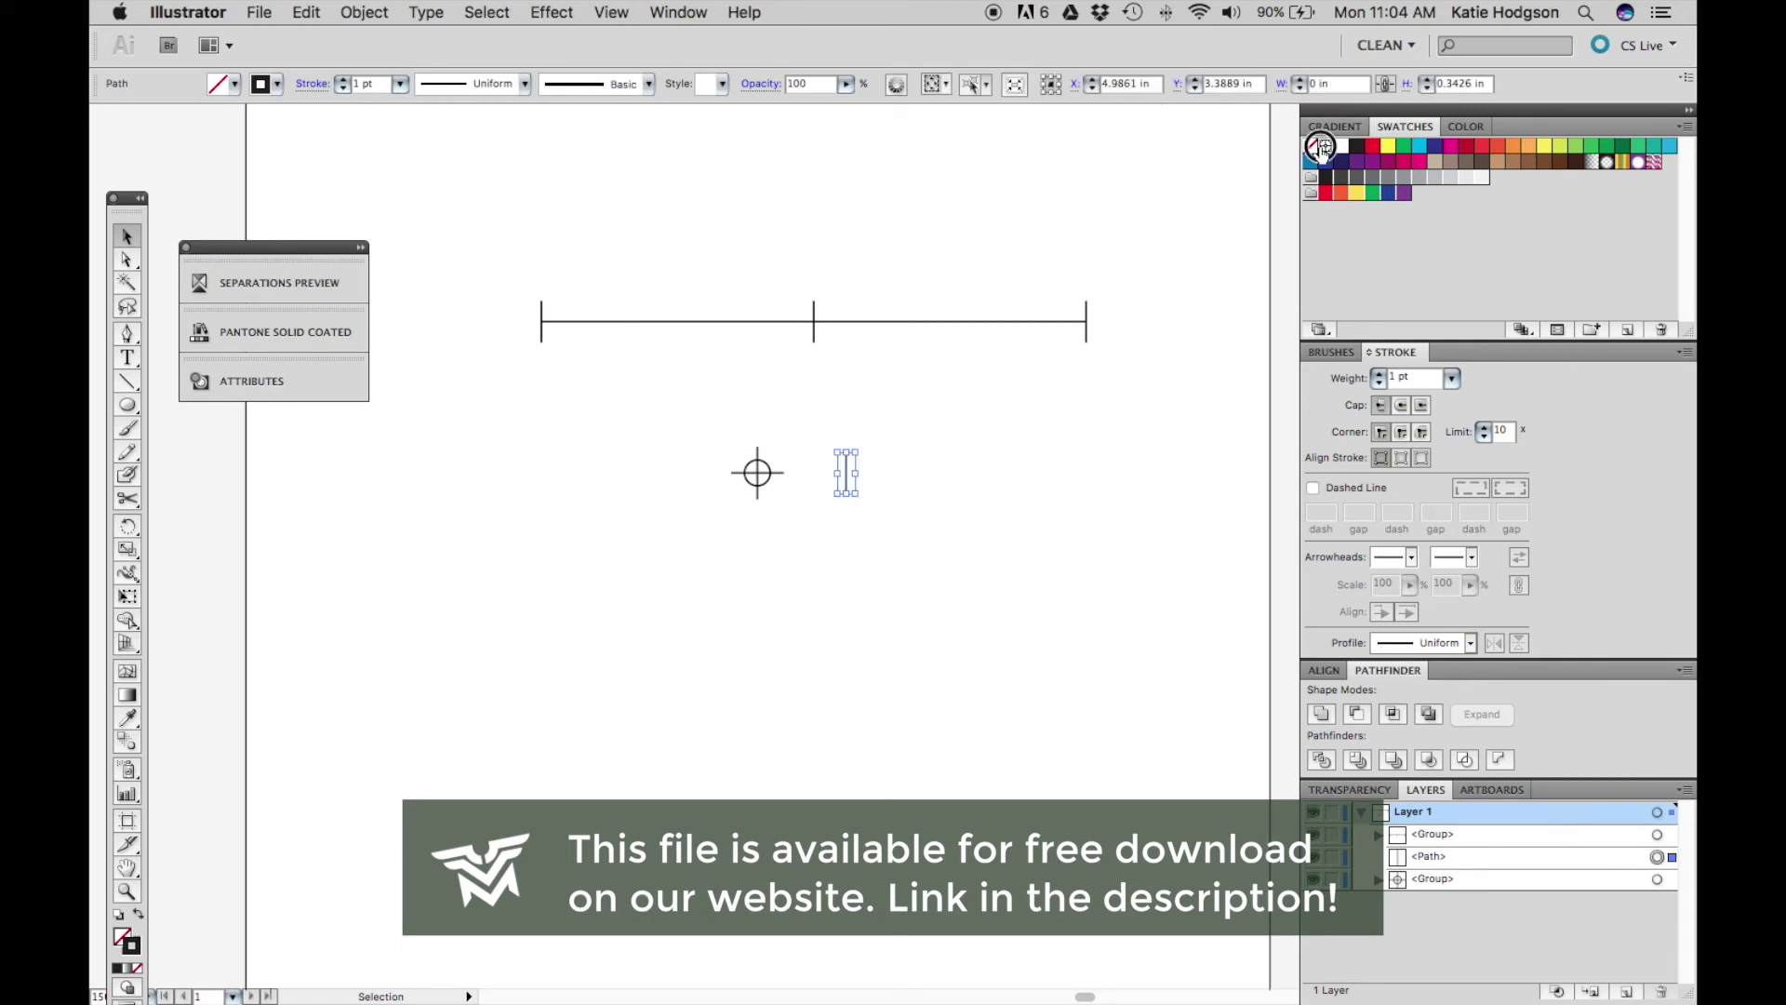
left_click(1085, 460)
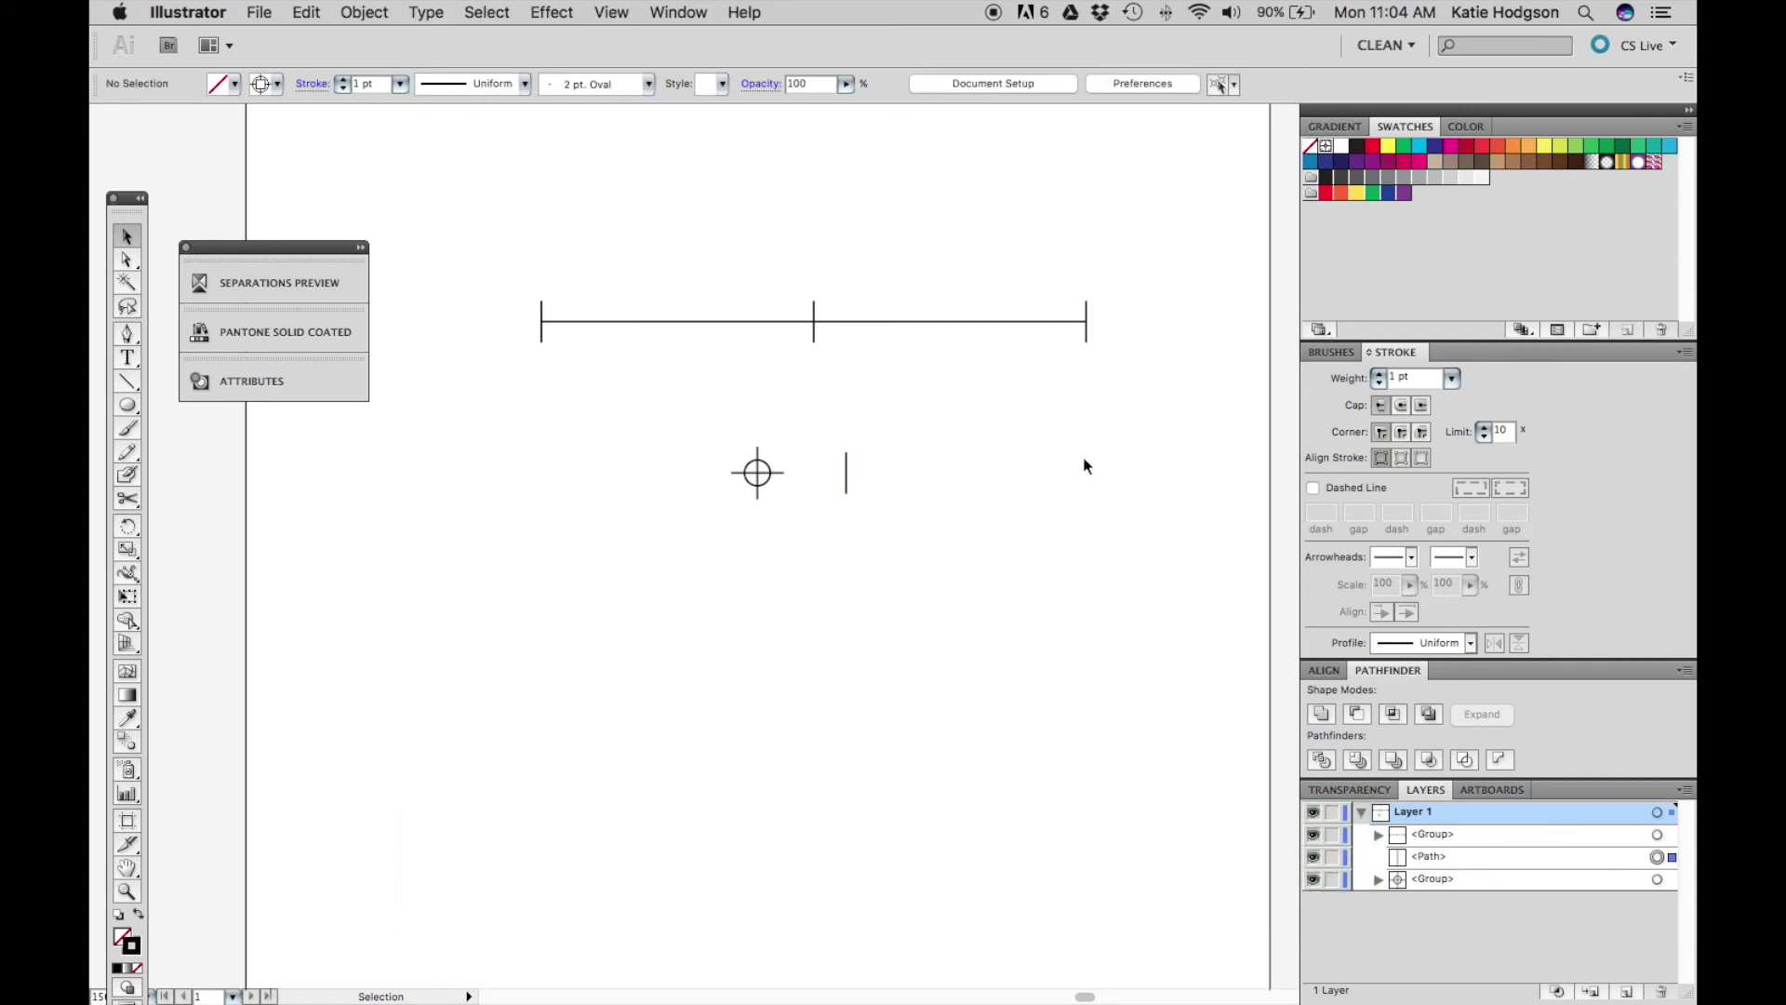